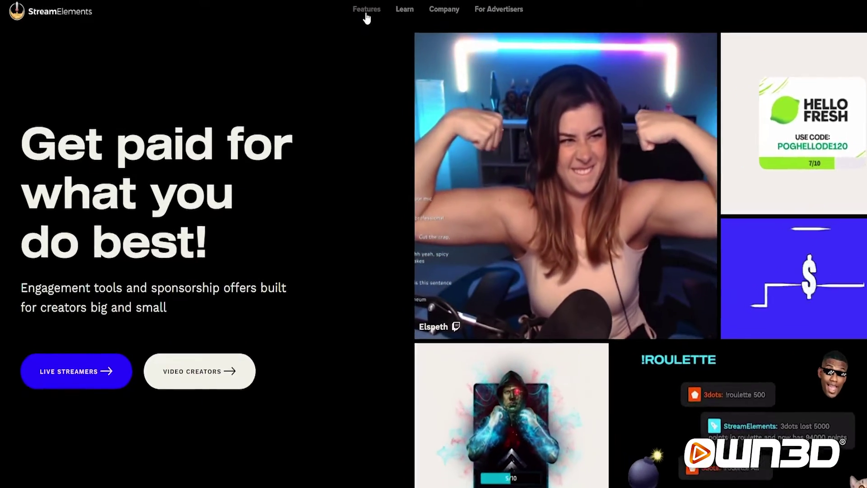
Go to the Download SE.Live page from the Features menu on the StreamElements site.
click(362, 18)
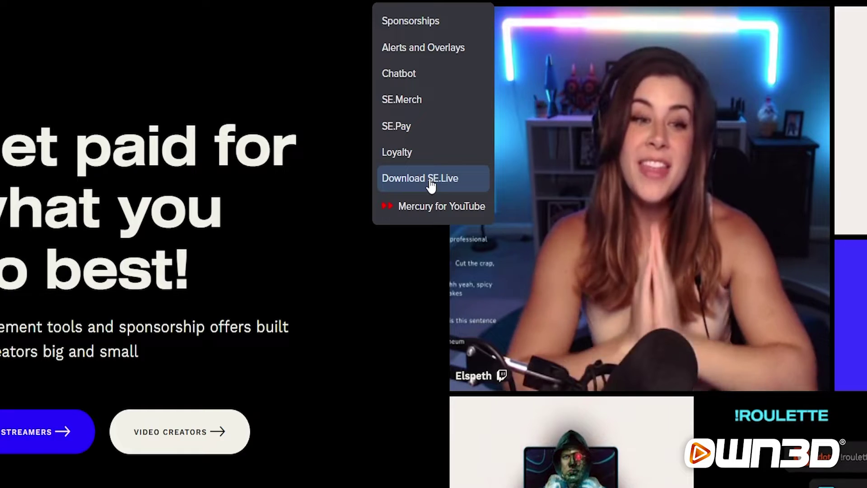
click(430, 180)
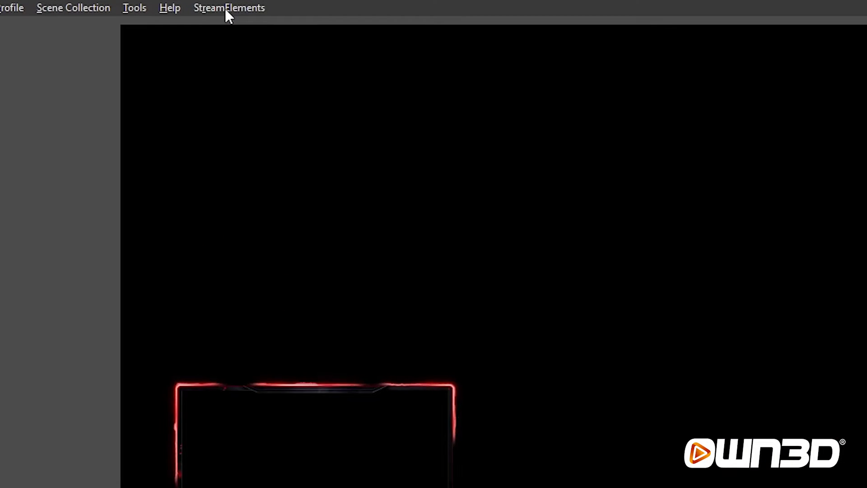
Dock the StreamElements Activity feed in OBS from the SE.Live Docks menu.
click(228, 14)
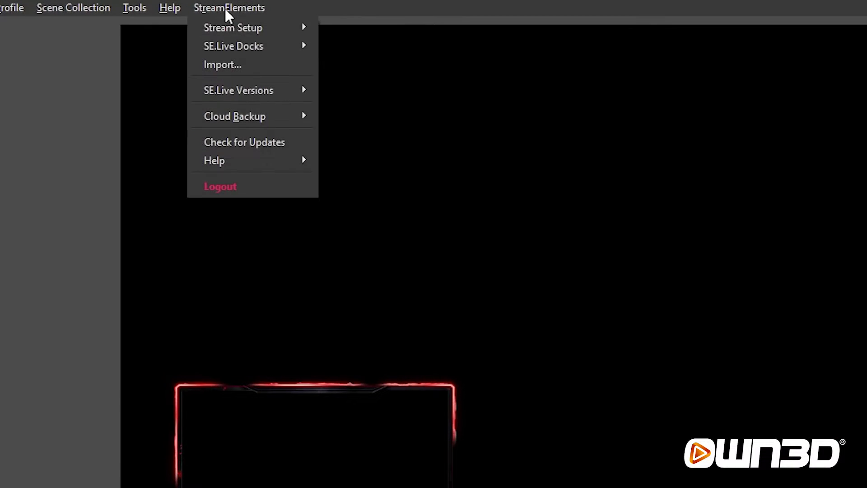
mouse_move(264, 45)
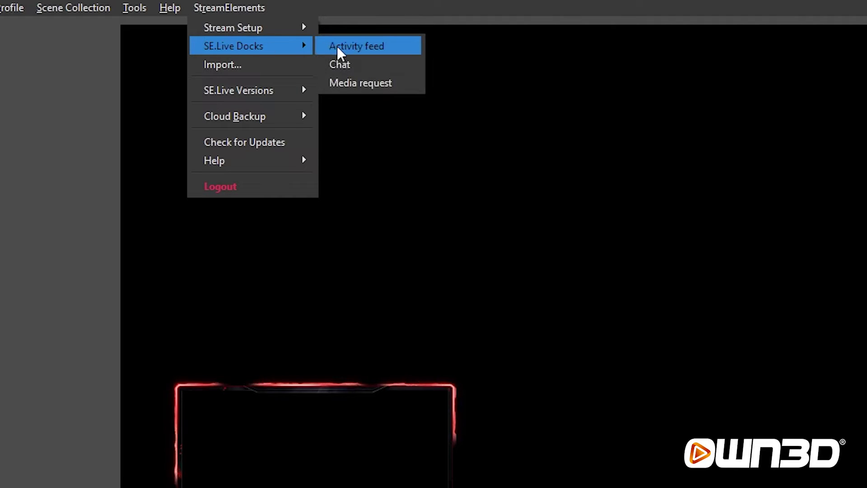
click(337, 46)
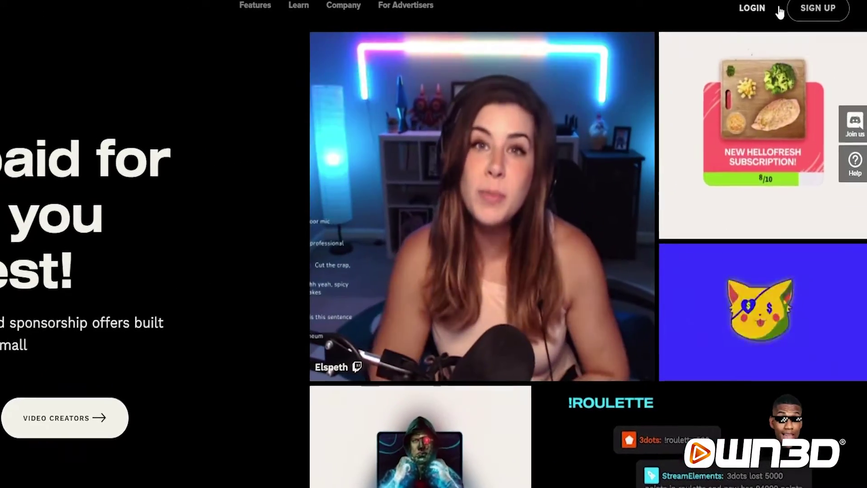
Log in to StreamElements with Twitch and start a new overlay from Streaming tools > My overlays.
click(766, 15)
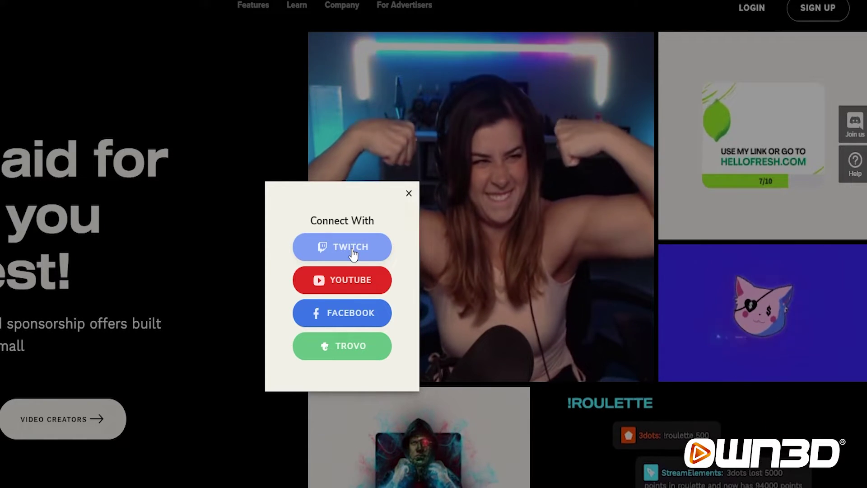
click(352, 252)
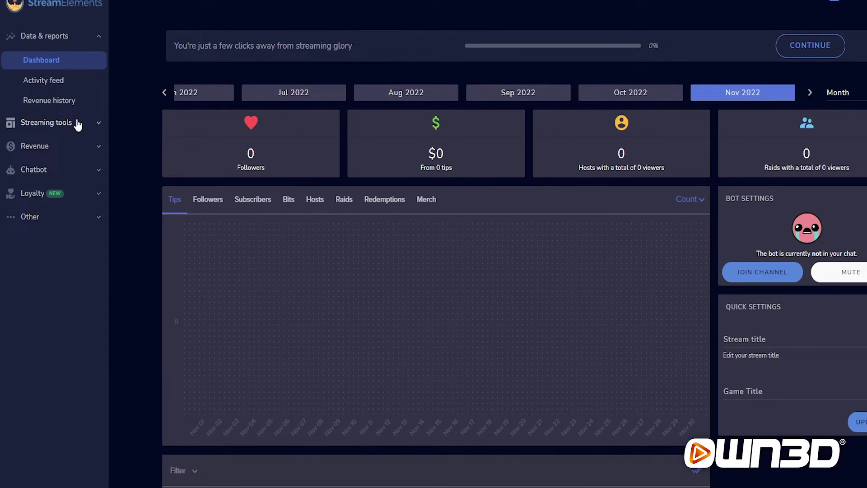
click(78, 125)
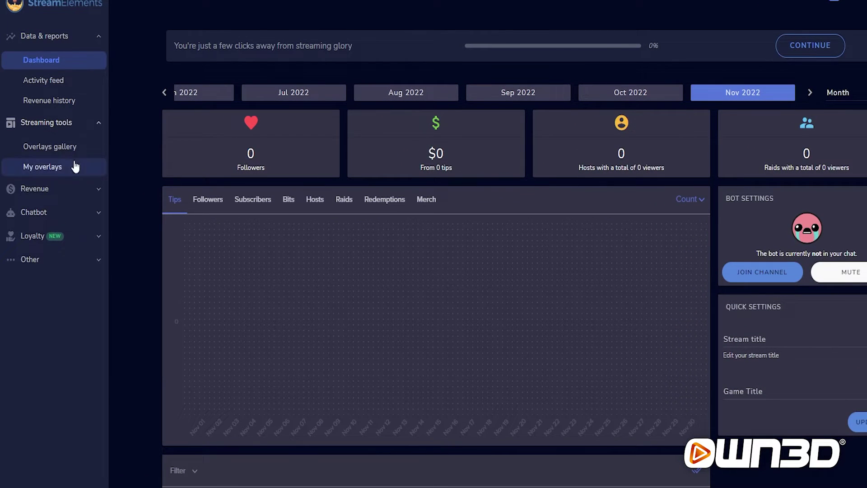
click(61, 170)
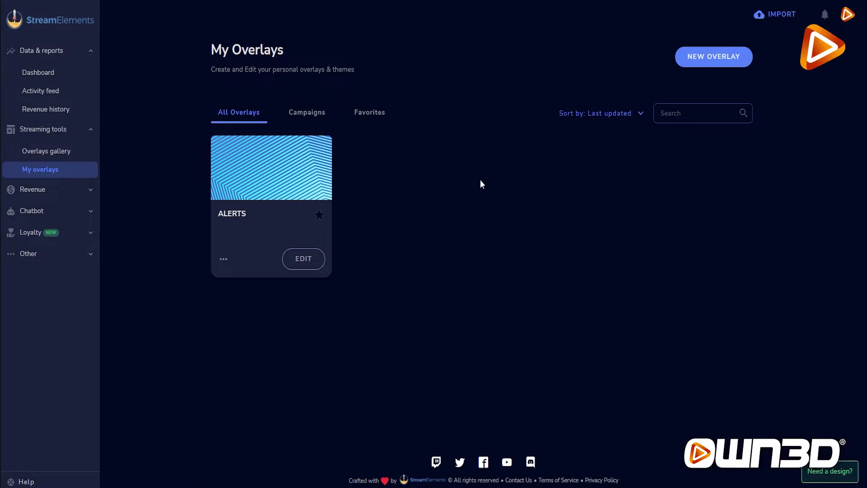
click(709, 63)
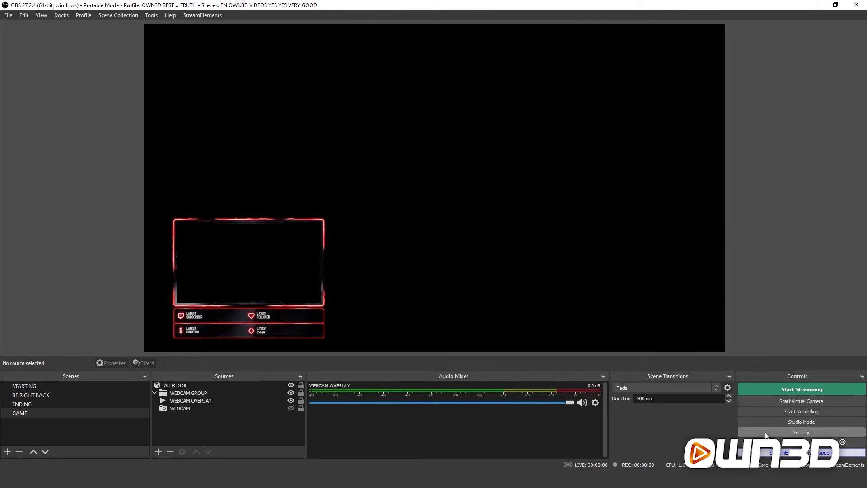
click(768, 432)
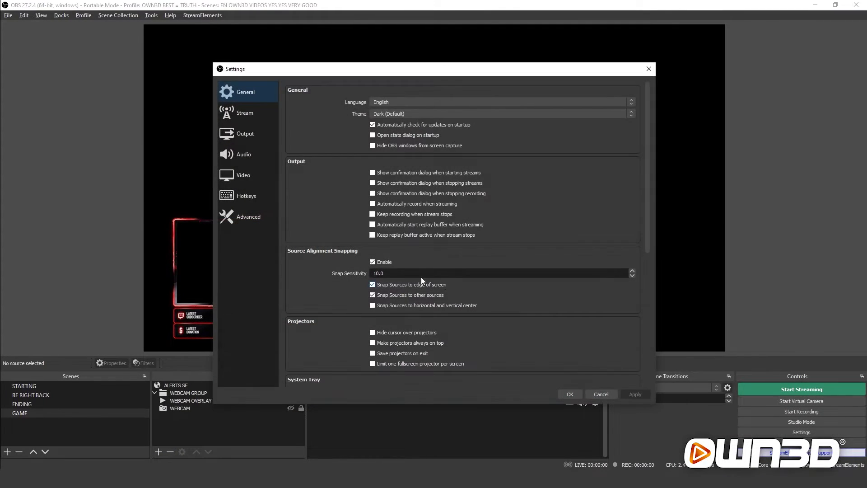
click(249, 172)
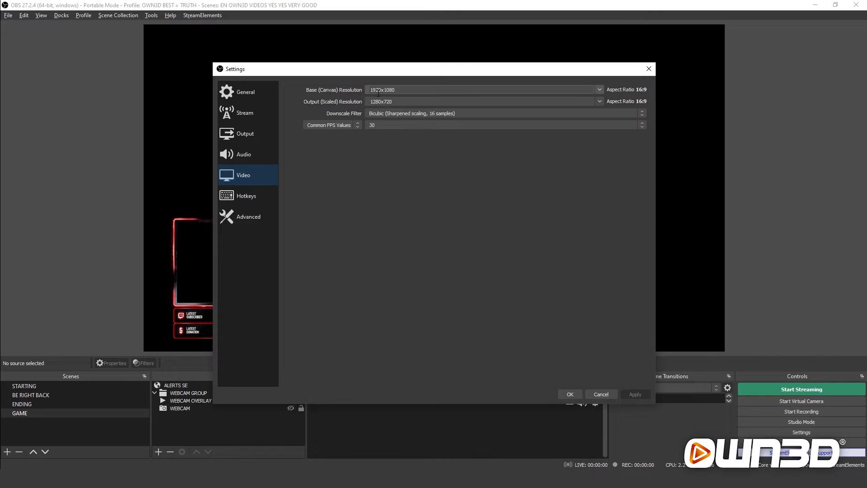
click(653, 71)
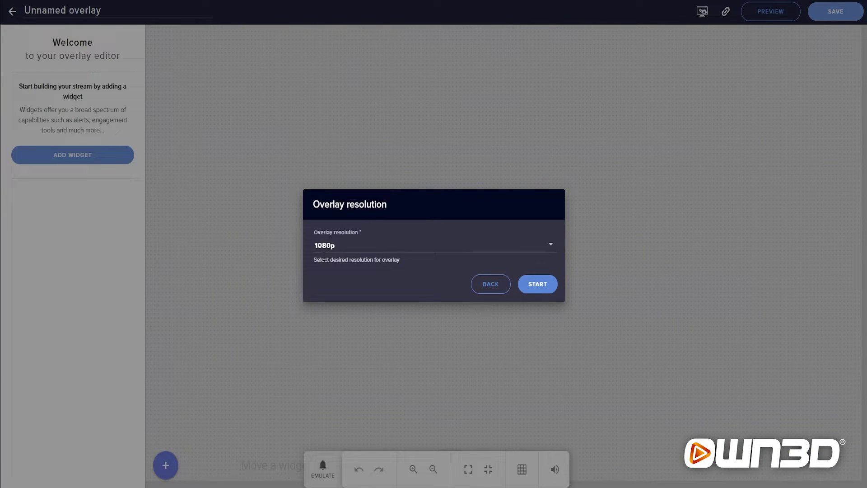
Create a 1080p overlay named GAME SCENE and list the Static / Custom widget choices.
click(537, 284)
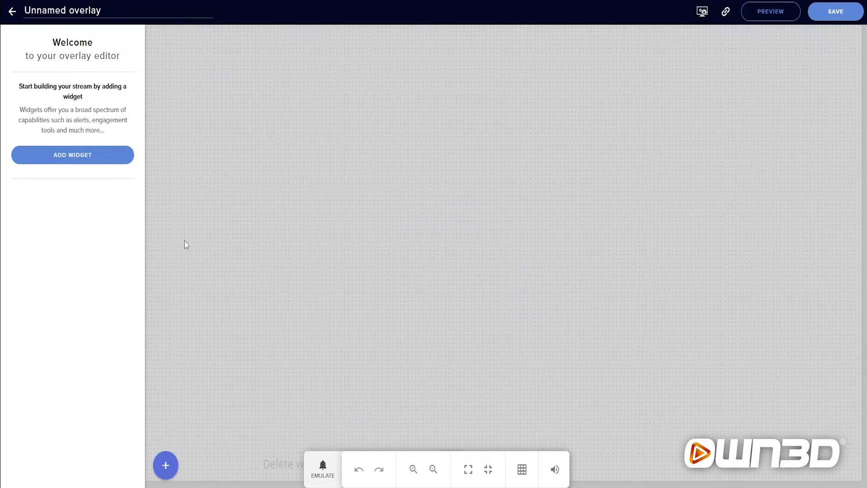
drag(101, 10, 25, 10)
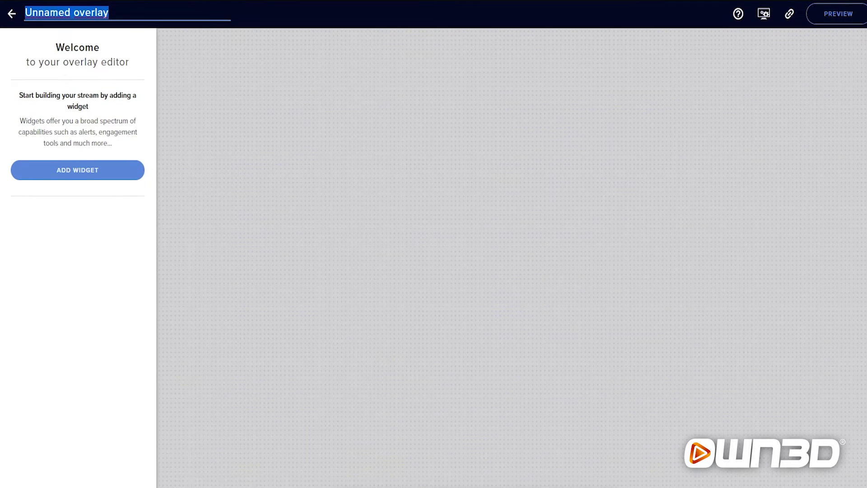
text(GAME SCENE)
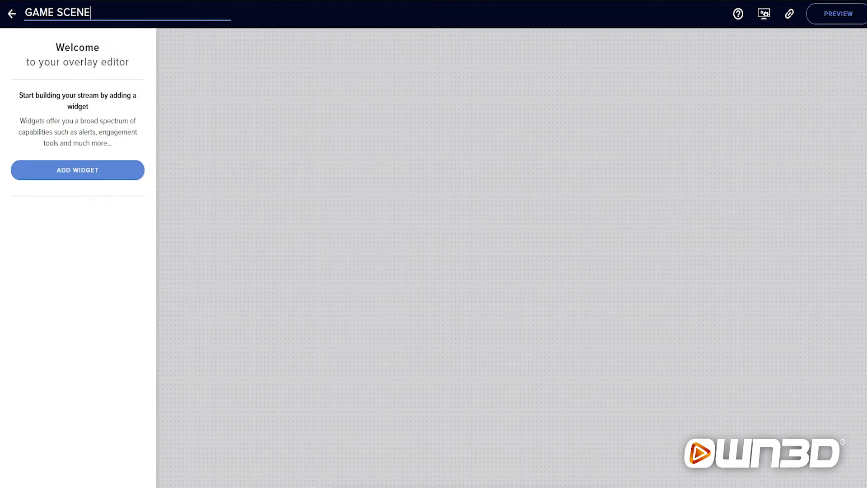
click(83, 229)
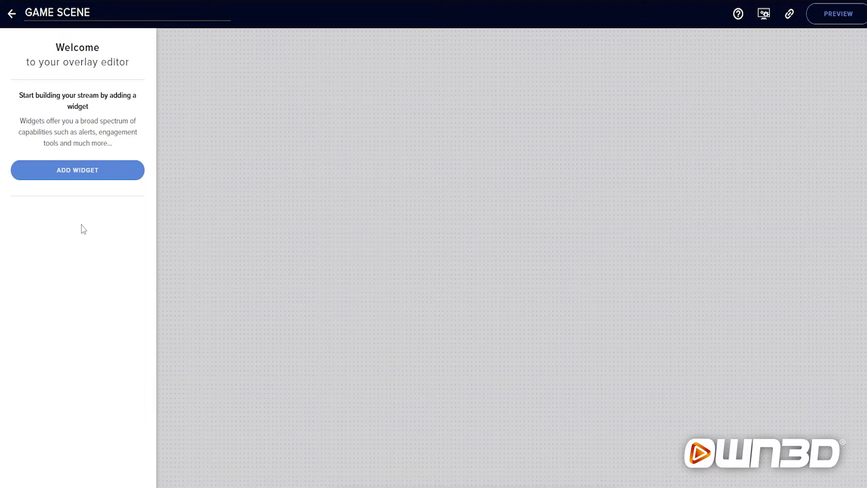
click(103, 179)
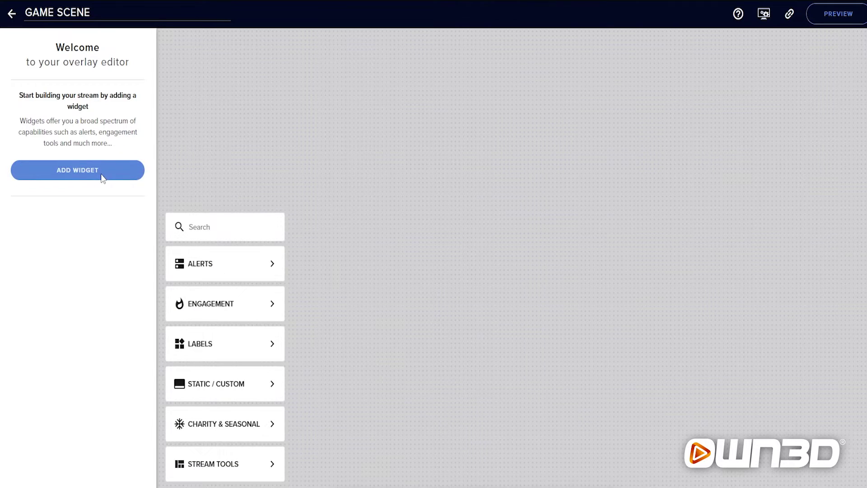
mouse_move(223, 391)
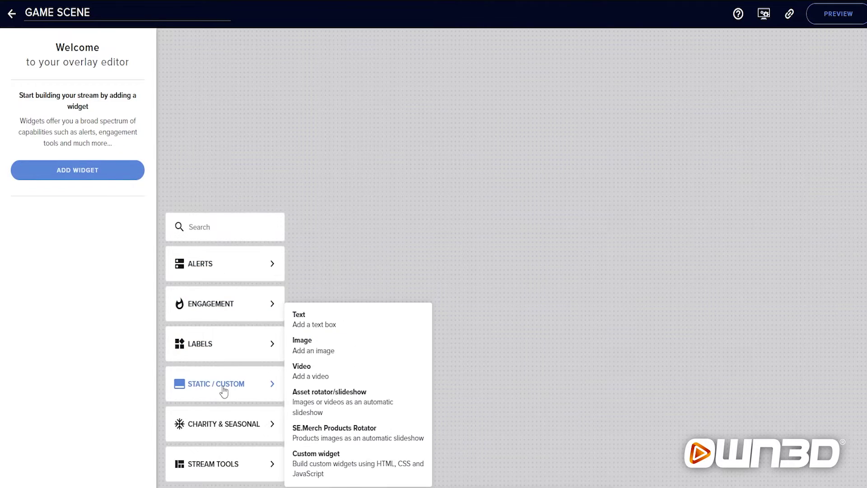
Add a video widget playing Brave-webcam-en.webm to the canvas and enlarge it.
click(339, 380)
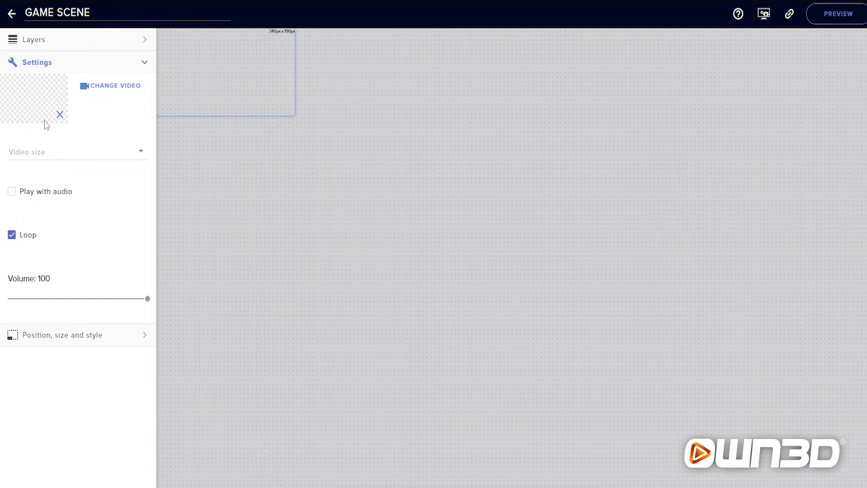
click(116, 87)
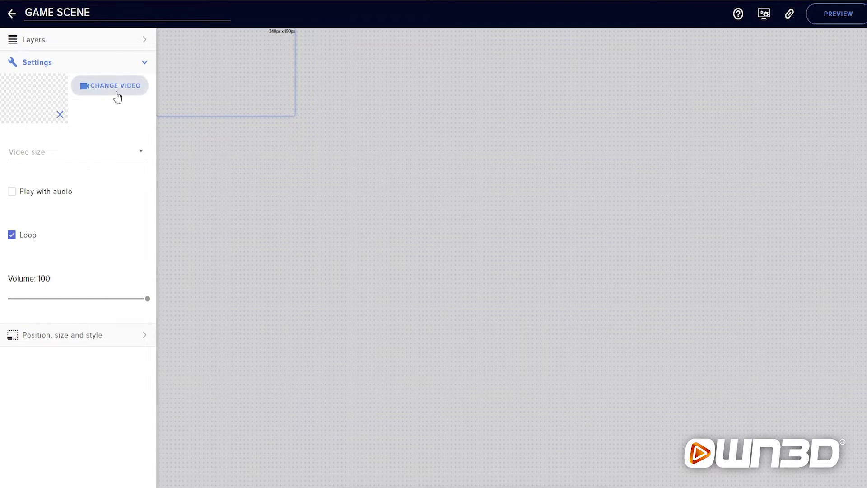
mouse_move(307, 175)
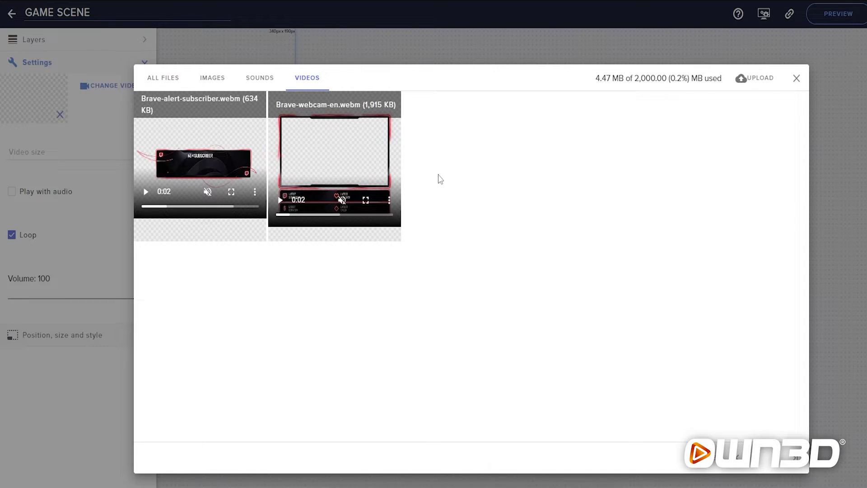
mouse_move(309, 157)
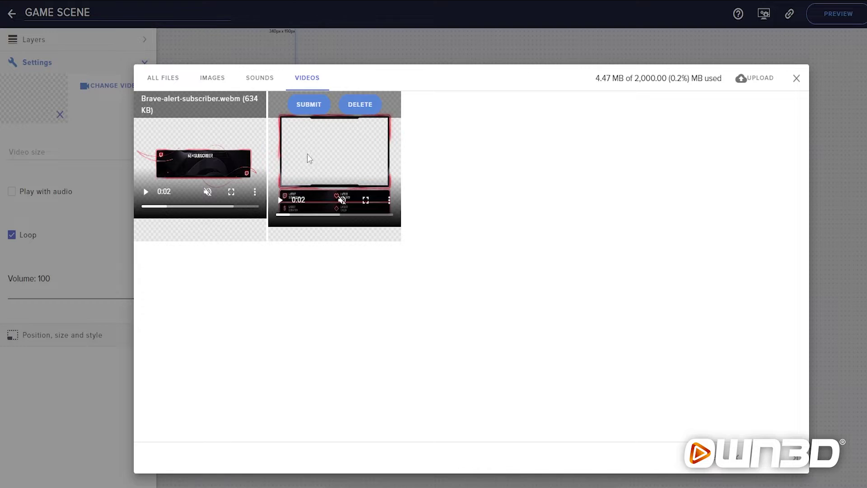
click(750, 84)
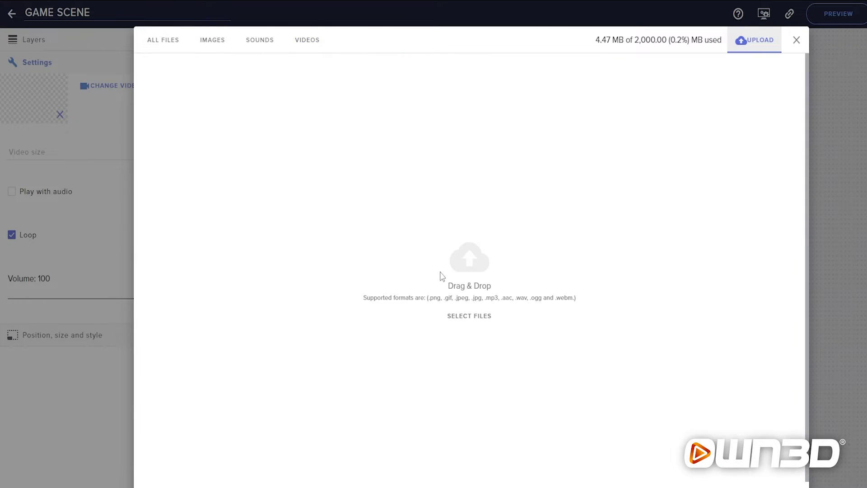
click(314, 48)
mouse_move(318, 148)
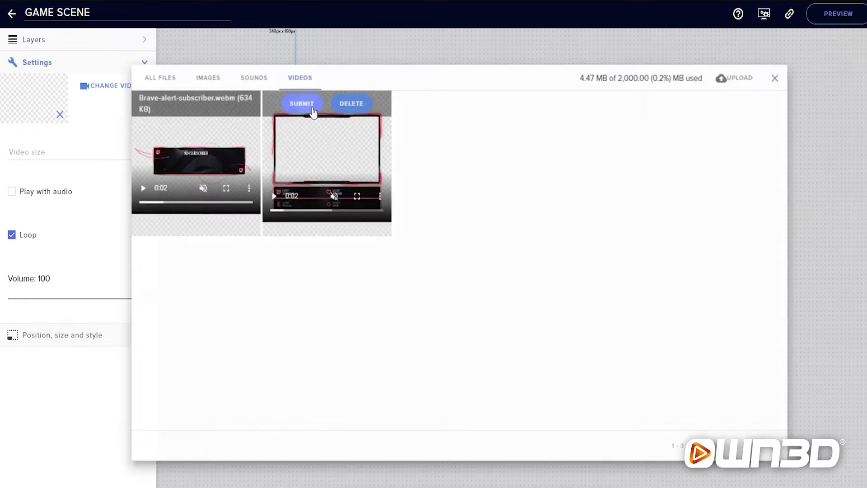
click(309, 104)
drag(271, 97, 408, 376)
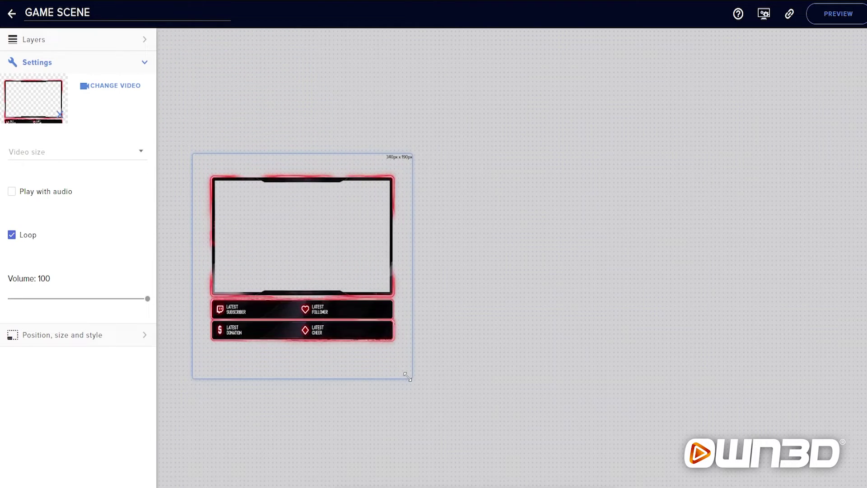
Move the webcam frame toward the lower-left of the canvas, keeping Loop switched on.
drag(369, 327, 355, 406)
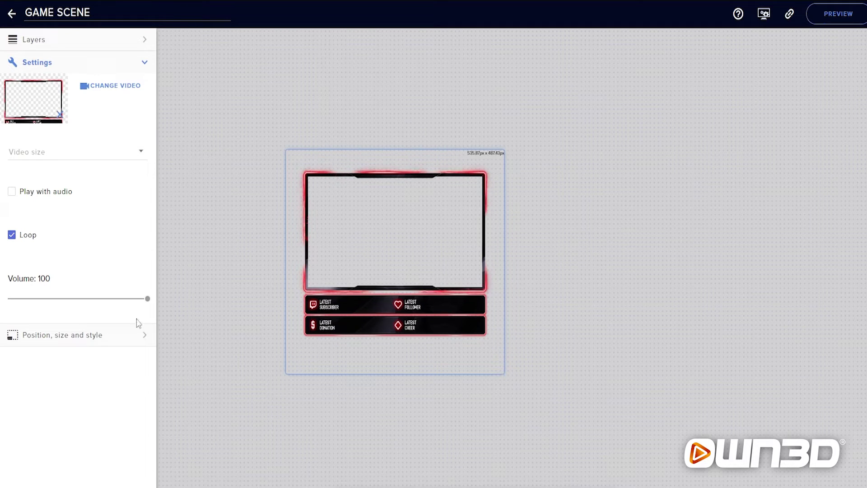
click(12, 236)
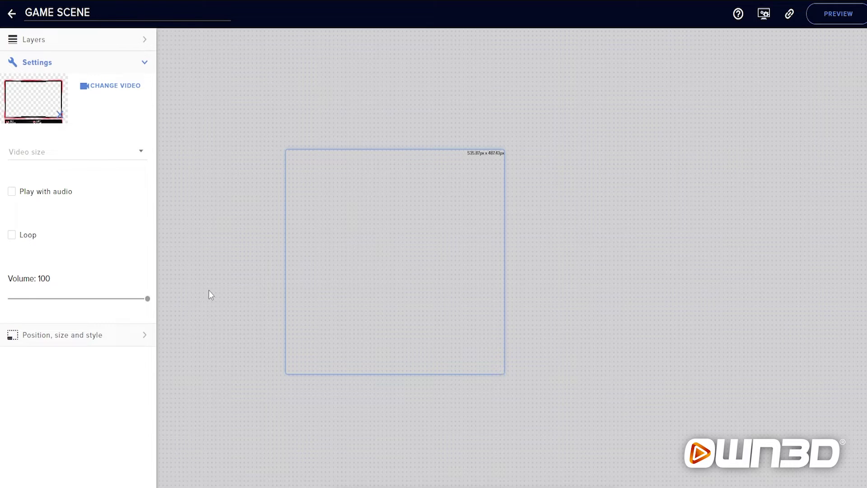
click(22, 235)
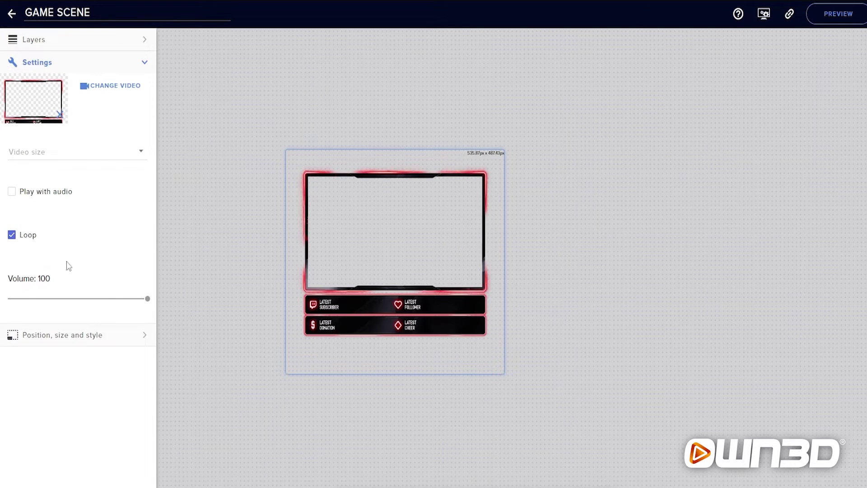
drag(220, 311, 113, 380)
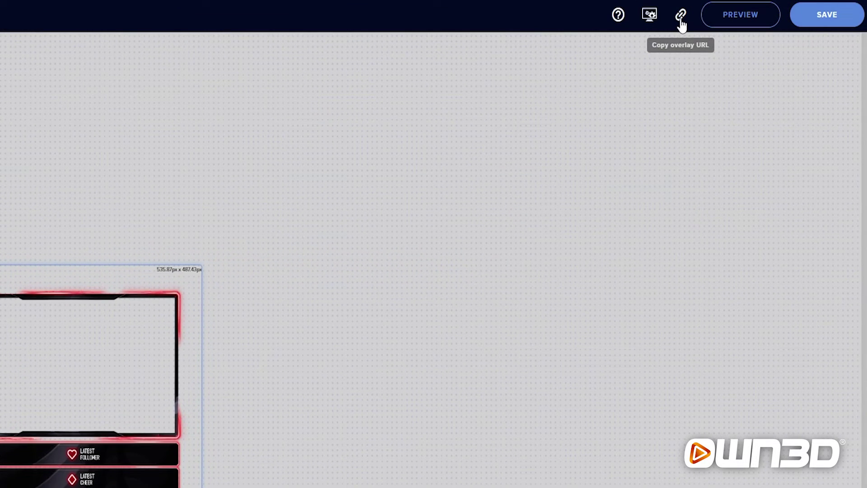
Copy the overlay URL, hide OBS's WEBCAM GROUP, and start adding a Browser source.
click(681, 21)
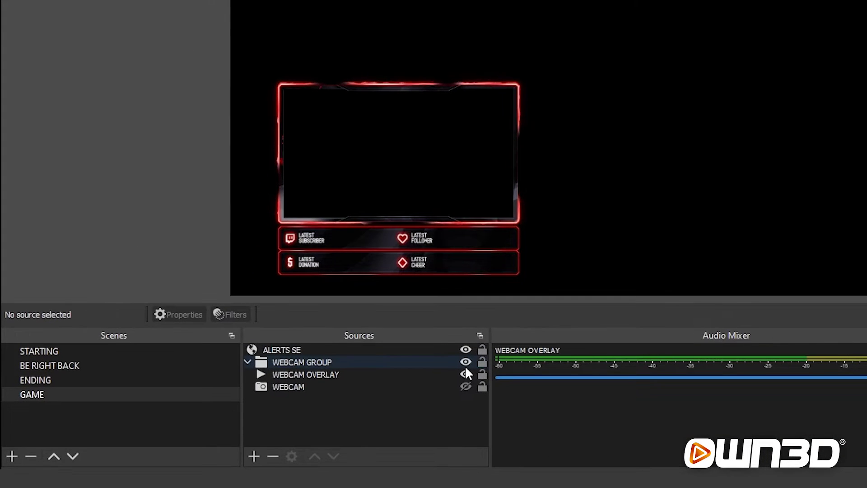
click(465, 363)
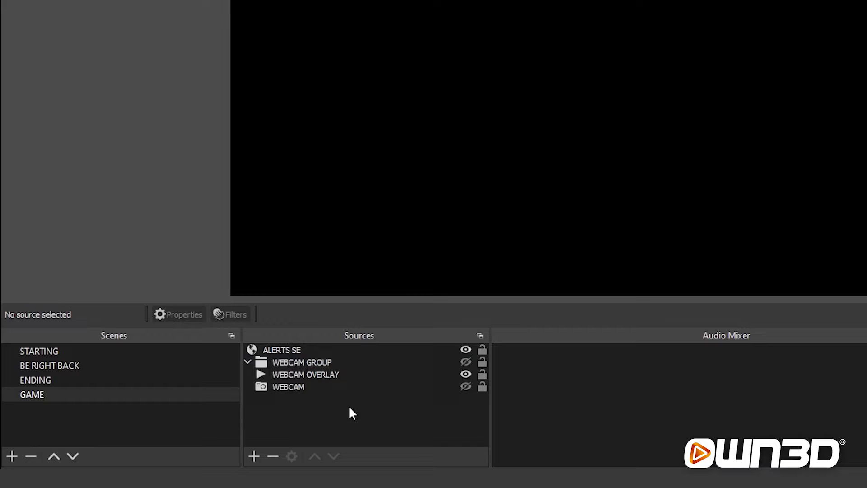
click(253, 456)
click(320, 192)
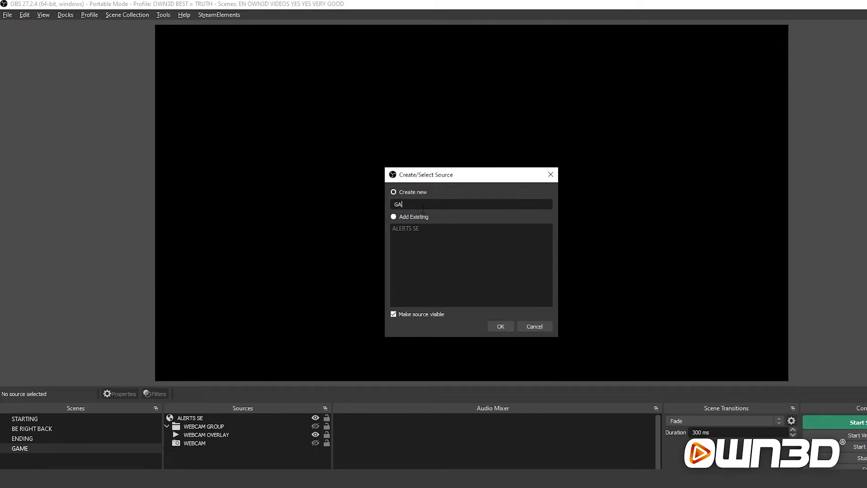
Create the GAME SCENE browser source with the pasted overlay URL at 1920×1080.
click(501, 326)
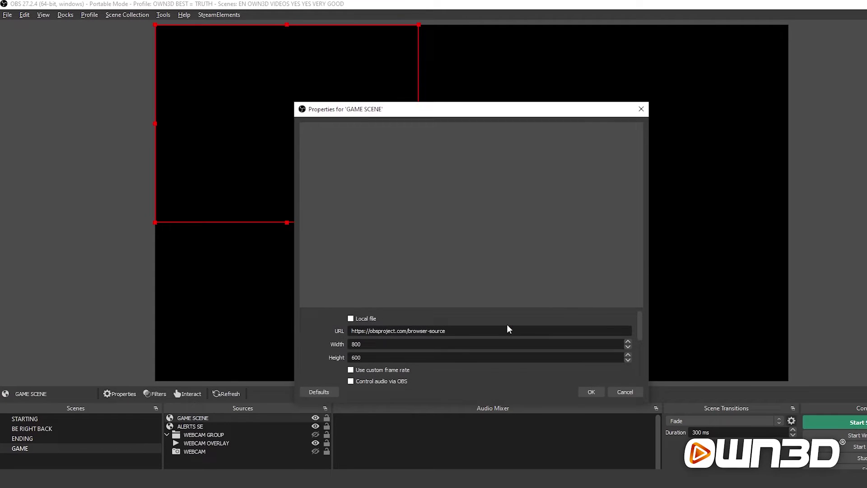
triple_click(430, 331)
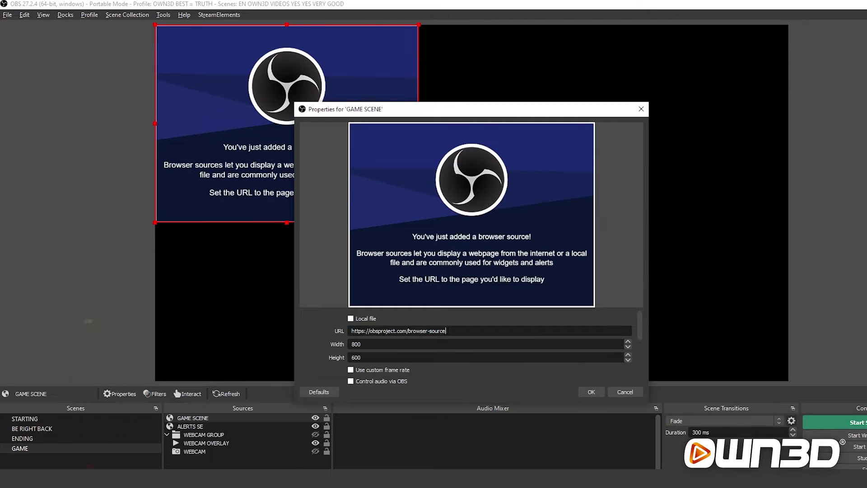
key(ctrl+a)
text(https://streamelements.com/overlay/637f86cf6251d611eeff3bcb/wG1gpOLP_bDLQSRki42w4Ezl7eDPS2ghJp_2Y6ekhEhuAptE)
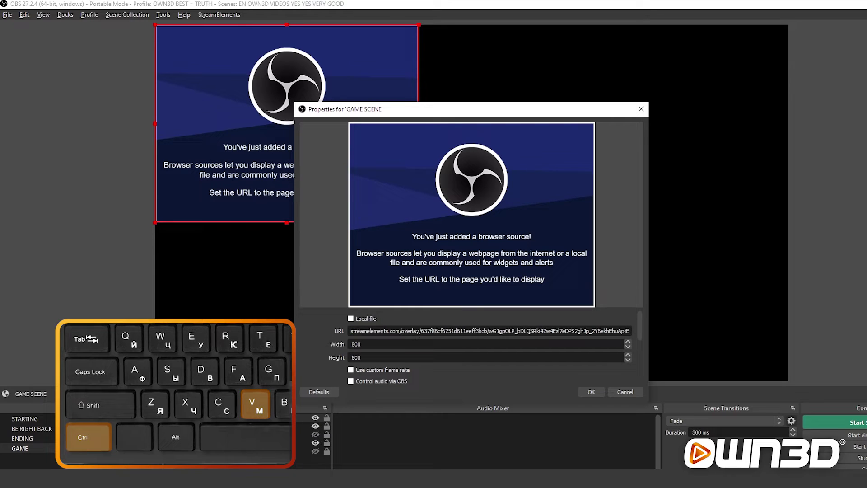
key(Tab)
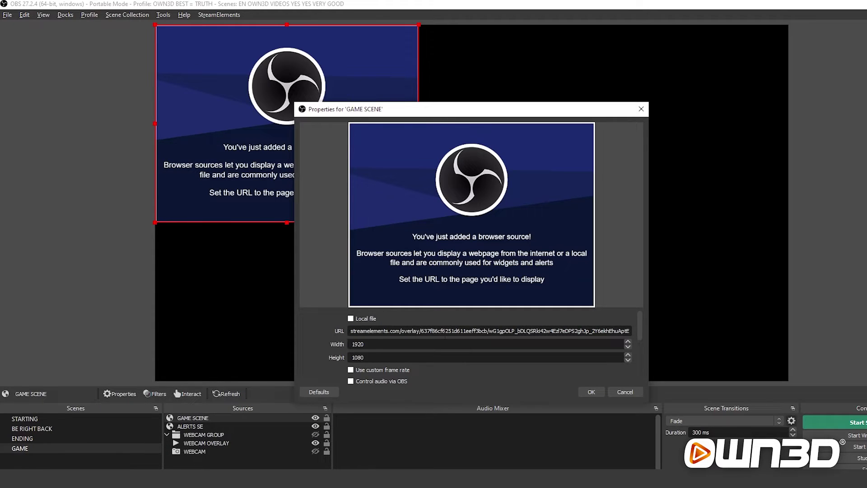
click(591, 392)
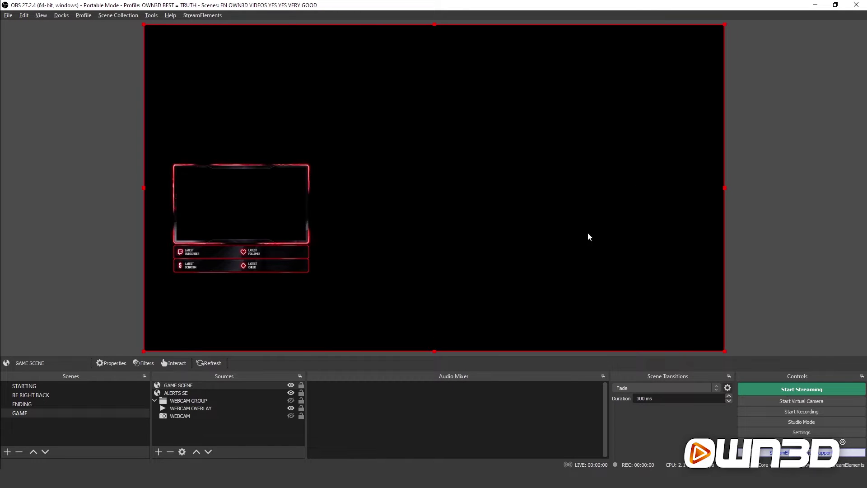
Deselect the source in OBS and open the editor's add-widget menu to reach Labels > Followers.
click(79, 210)
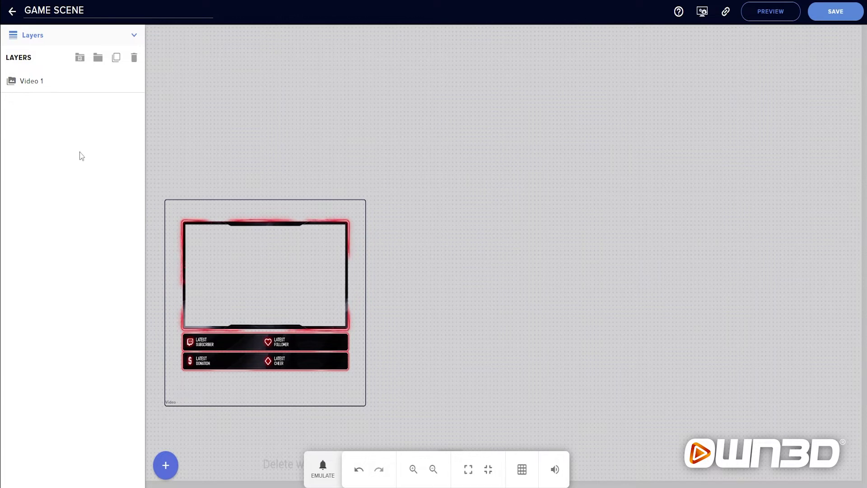
click(163, 469)
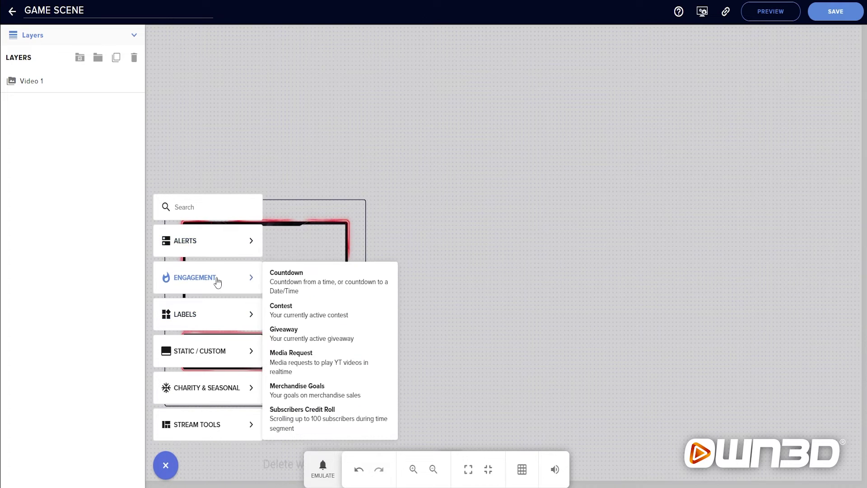
Add a latest follower label widget and move it to the middle of the canvas.
mouse_move(213, 323)
mouse_move(280, 325)
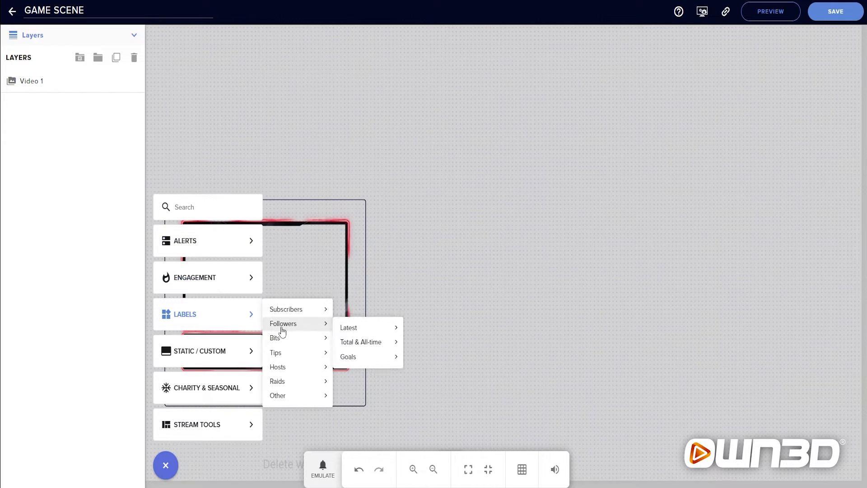
mouse_move(359, 332)
click(426, 333)
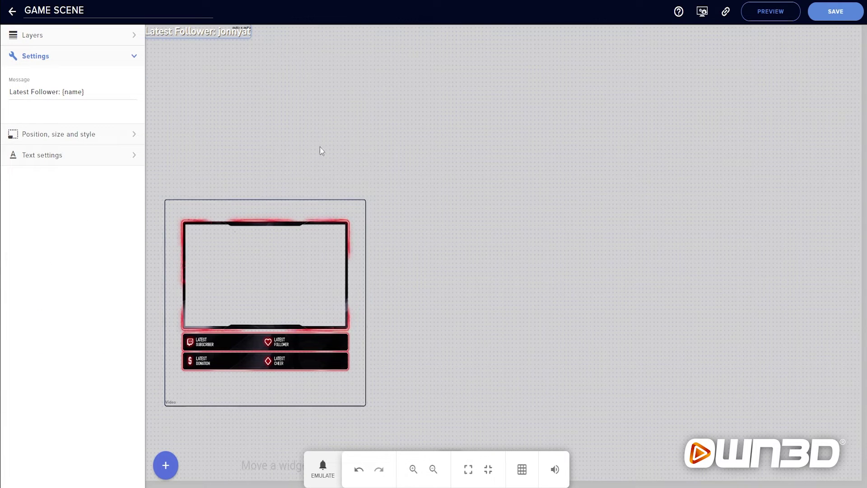
drag(208, 30, 509, 152)
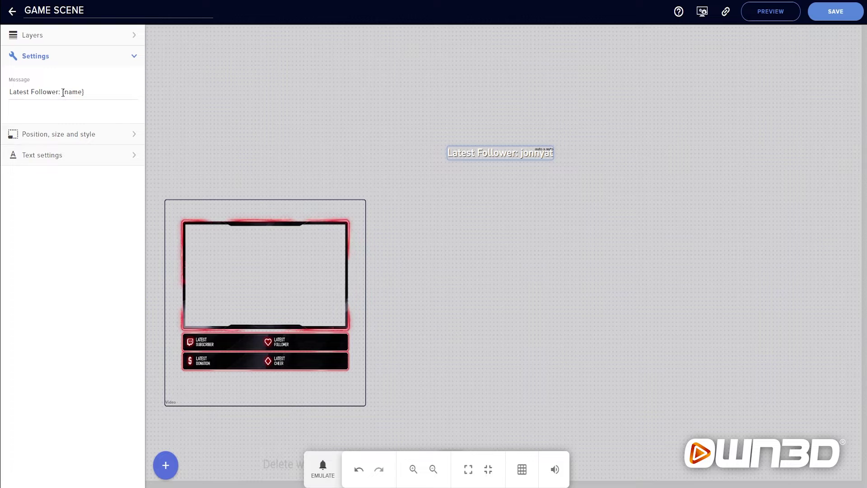
Remove 'Latest Follower: ' from the message and place the name on the LATEST FOLLOWER bar.
drag(63, 93, 21, 94)
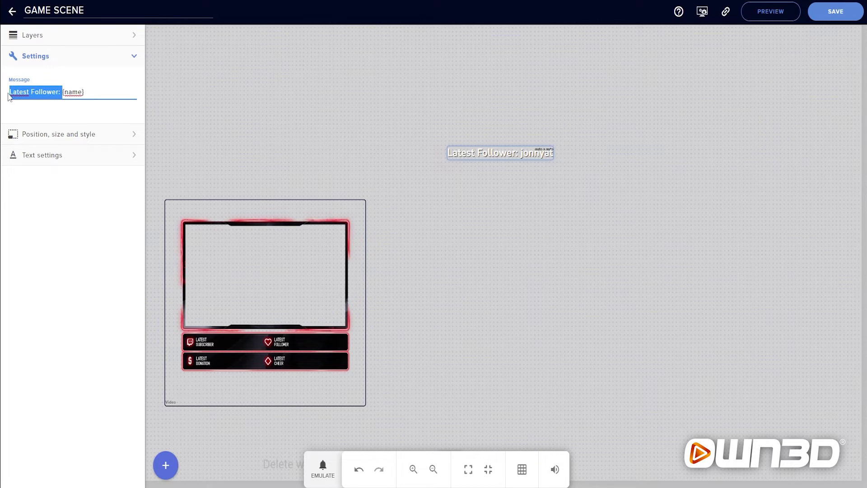
key(BackSpace)
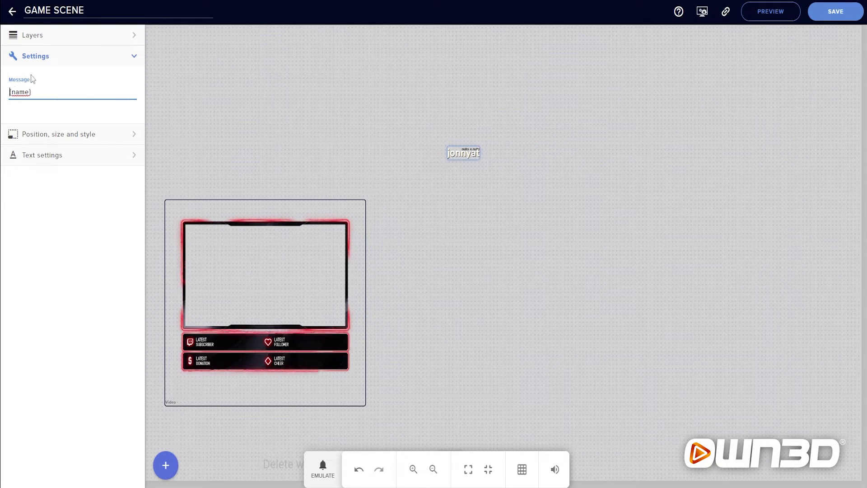
drag(463, 155, 308, 346)
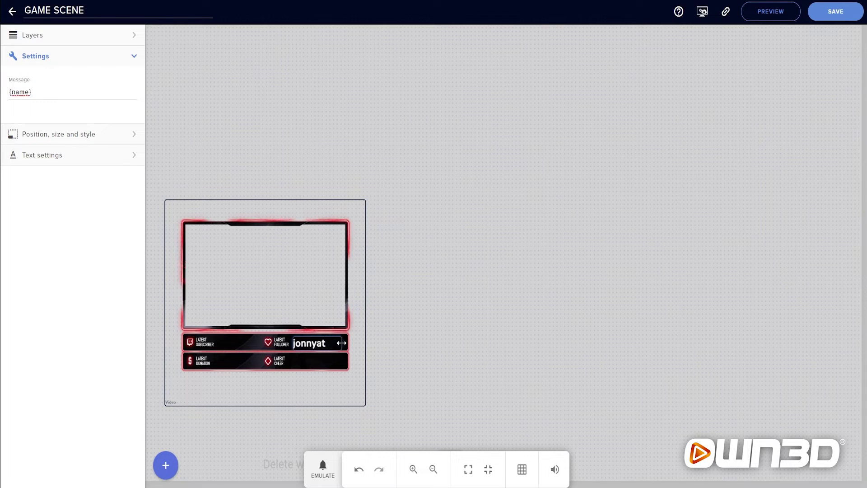
drag(333, 344, 332, 342)
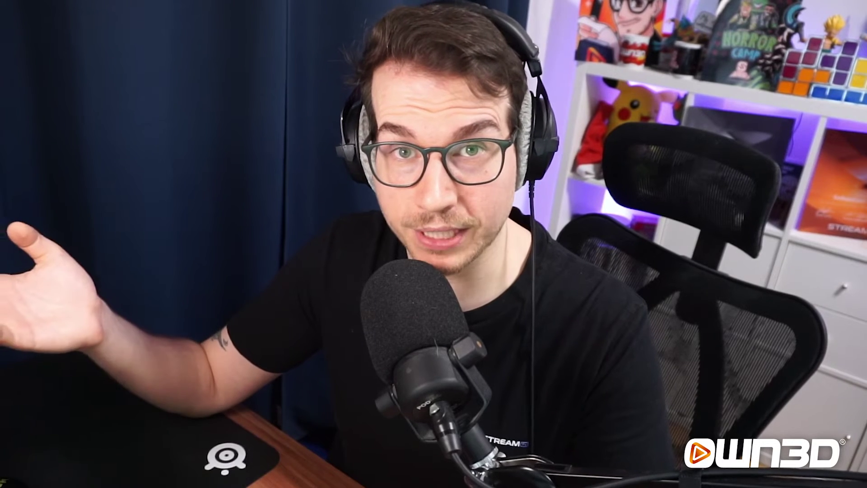
Preview the name label with a simulated follower event, then save the GAME SCENE overlay.
click(323, 469)
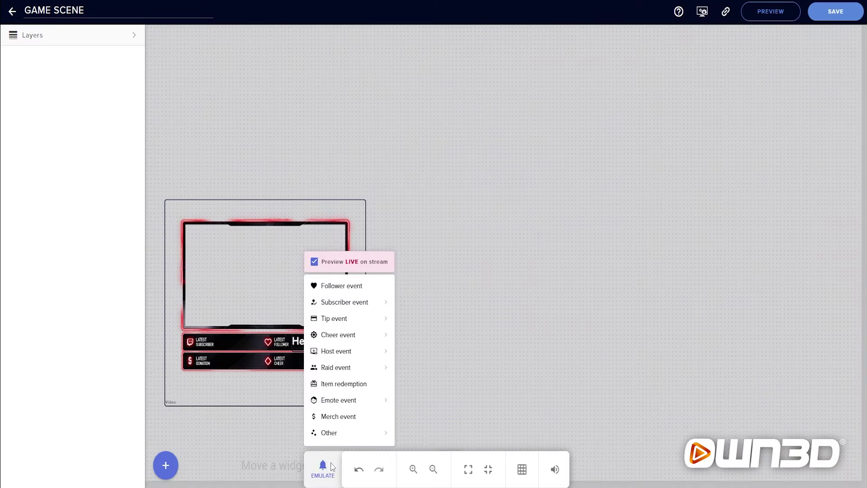
click(344, 292)
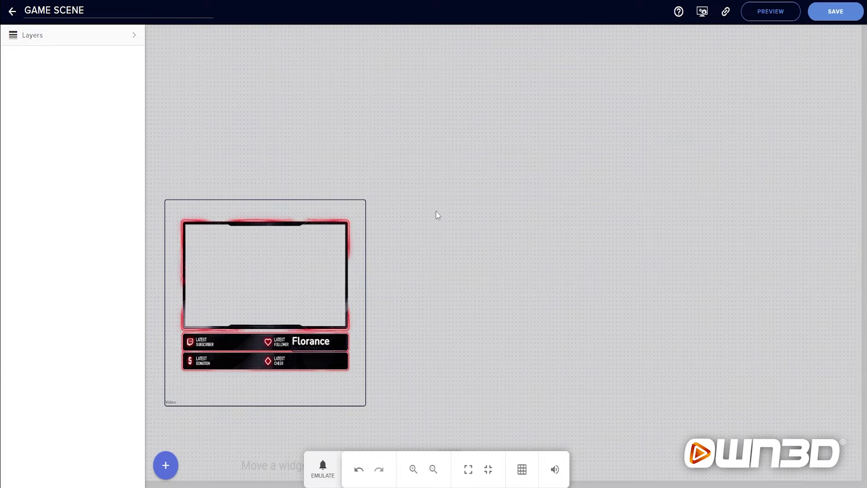
click(844, 13)
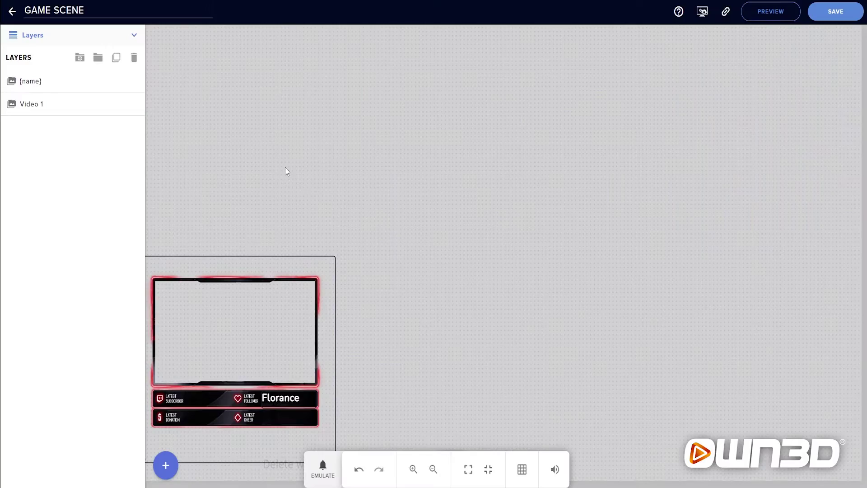
Move the webcam frame and follower name label down toward the lower left.
drag(259, 319, 312, 266)
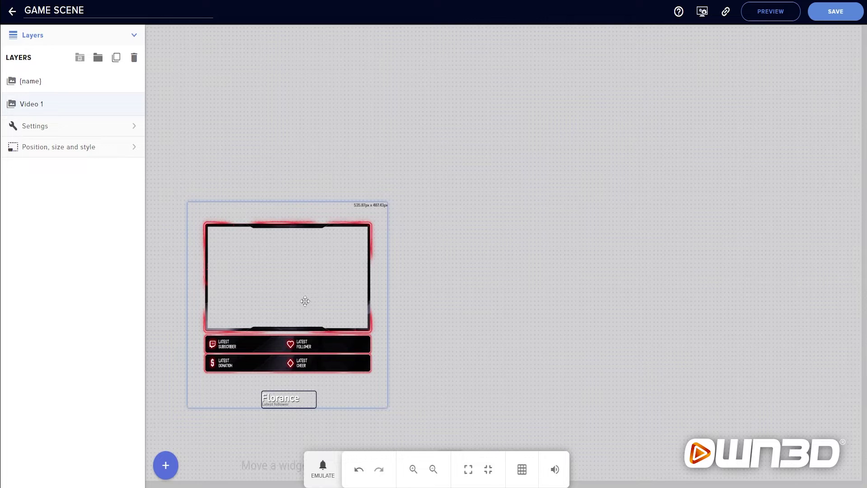
drag(324, 296, 271, 351)
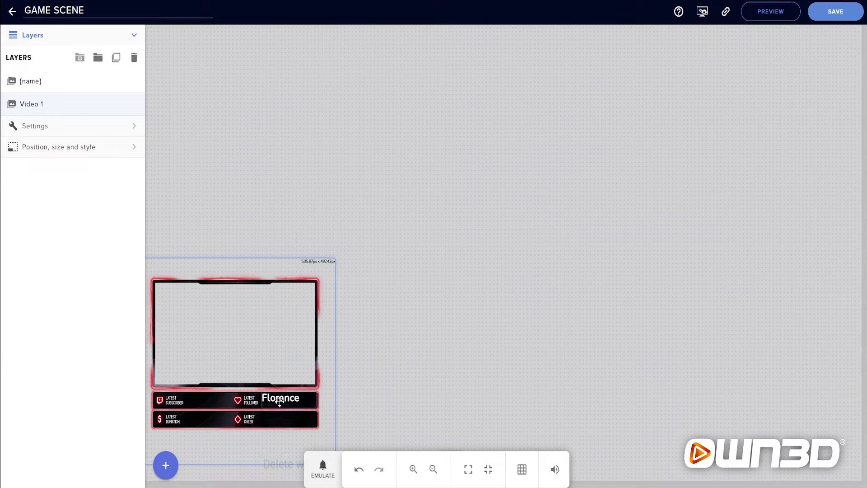
drag(280, 402, 275, 406)
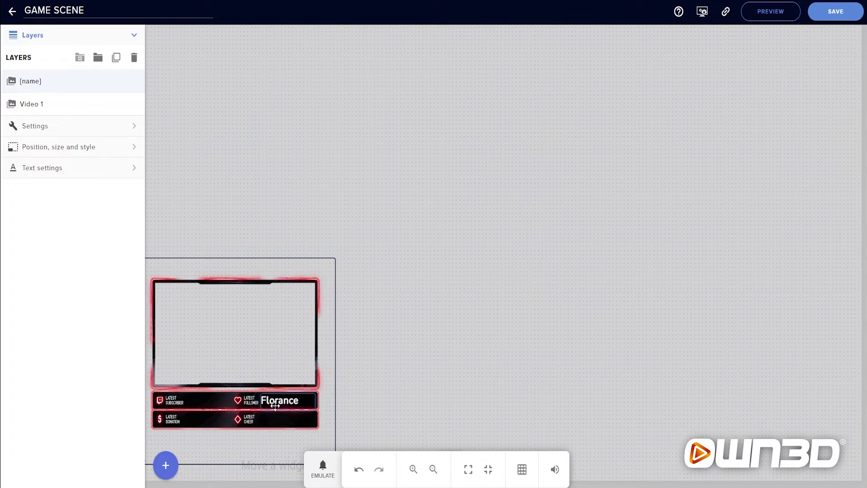
Group the name label with Video 1 and shift the group slightly up and right.
shift+click(60, 106)
shift+click(54, 93)
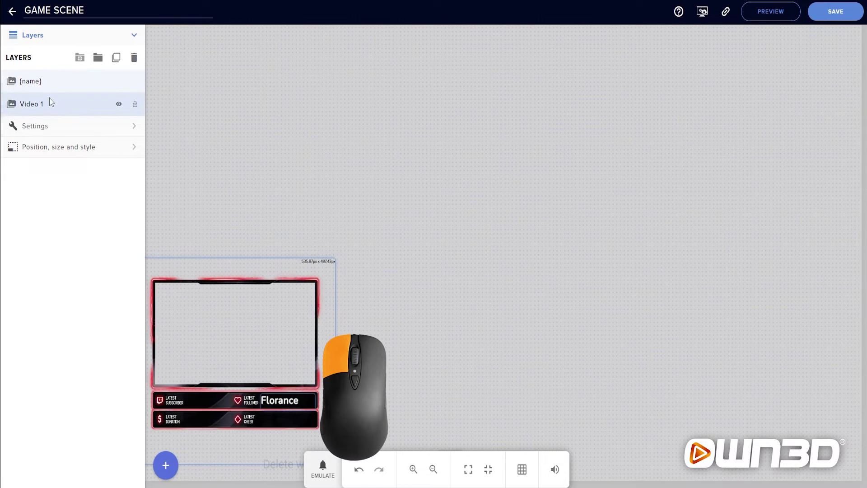
click(96, 61)
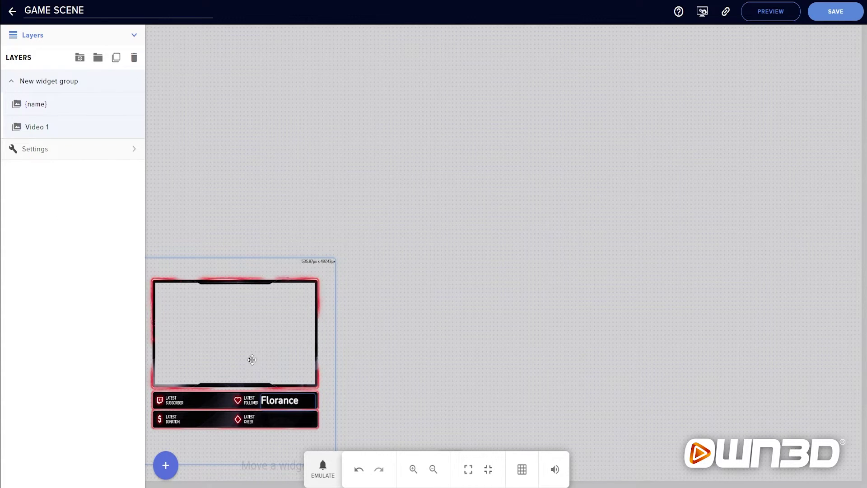
drag(249, 330, 267, 324)
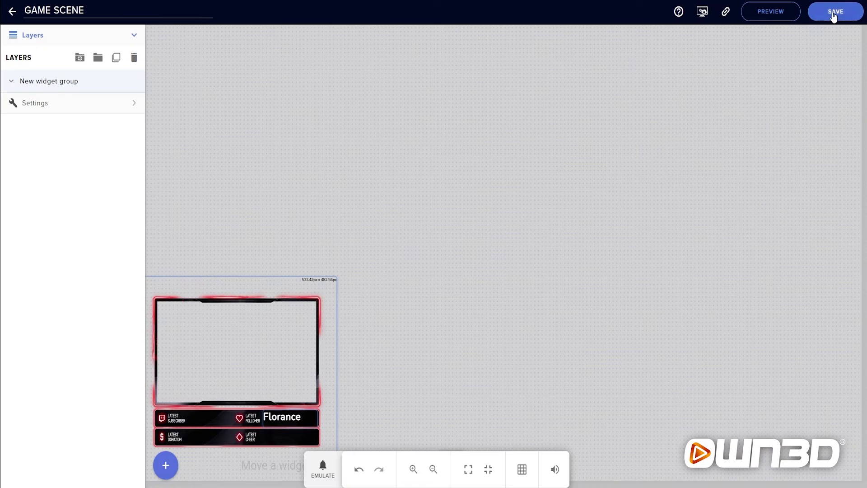
Save the GAME SCENE overlay with the grouped frame and name label.
click(834, 13)
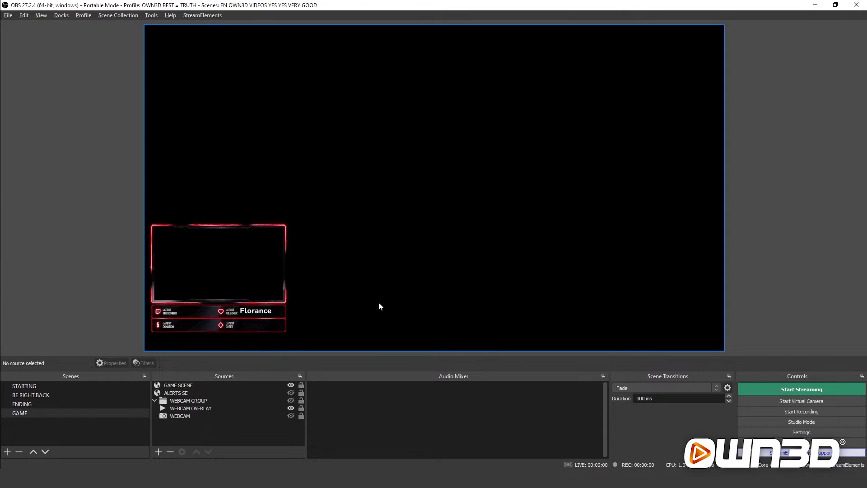
Add the existing WEBCAM video capture device as a source in the GAME scene.
click(191, 386)
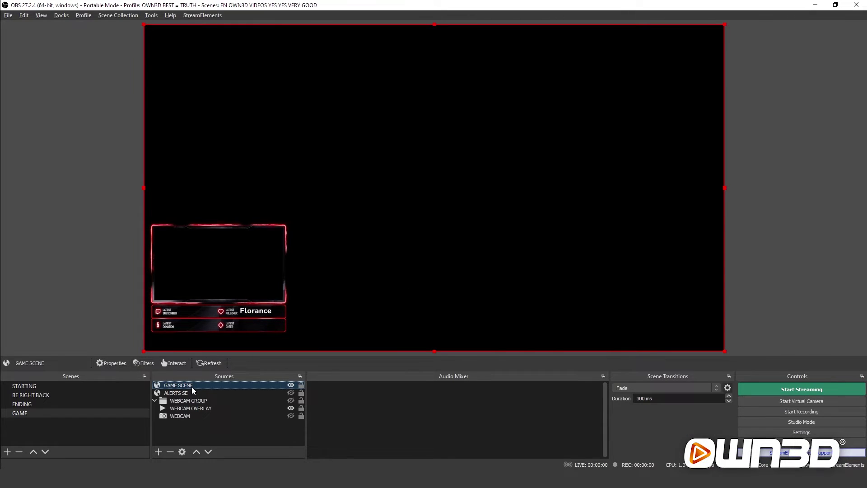
click(158, 451)
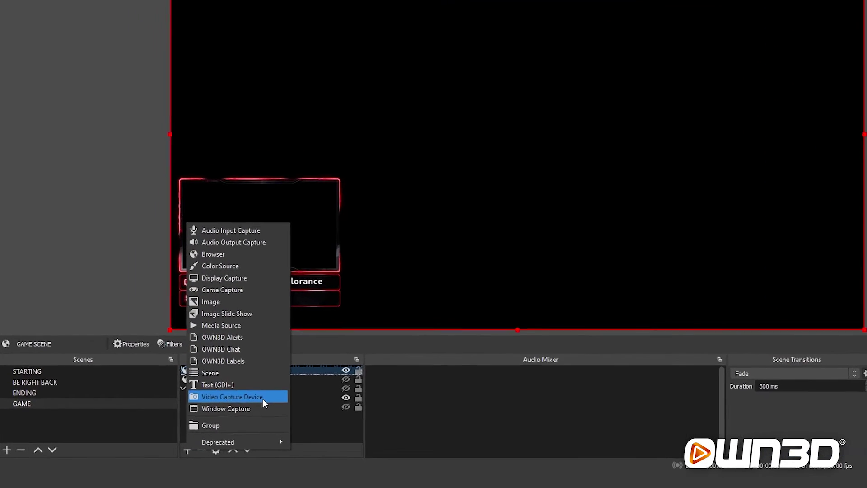
click(255, 397)
click(441, 164)
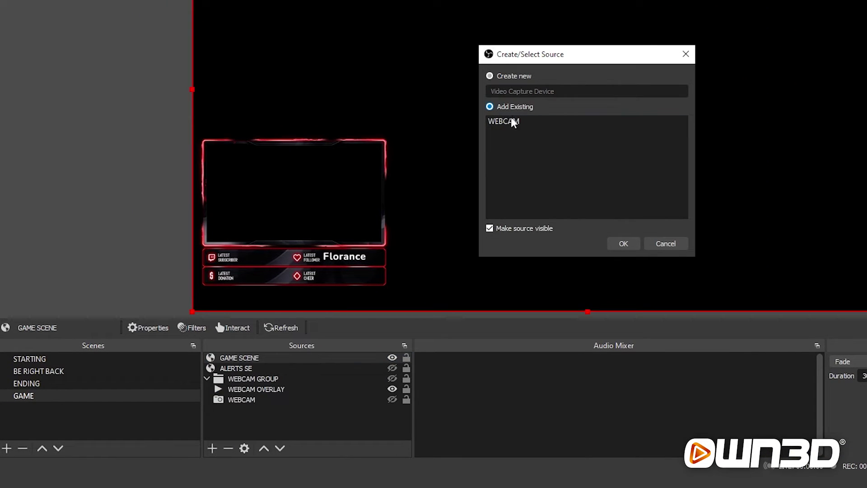
click(511, 120)
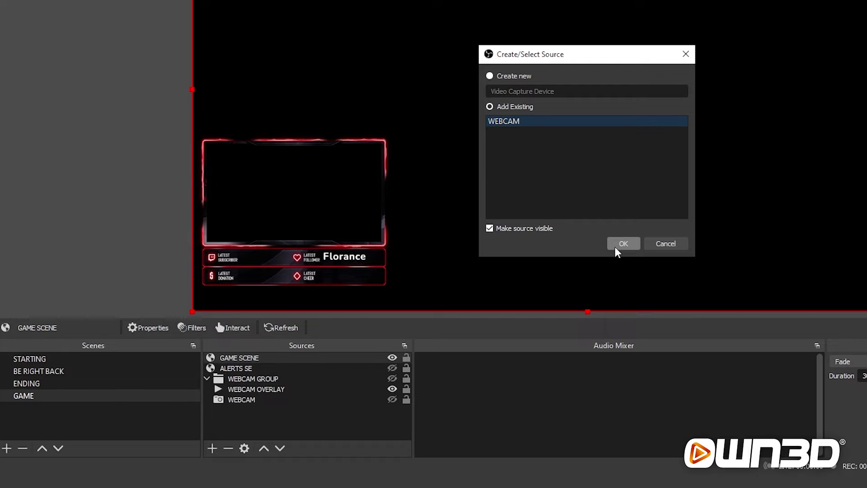
click(622, 244)
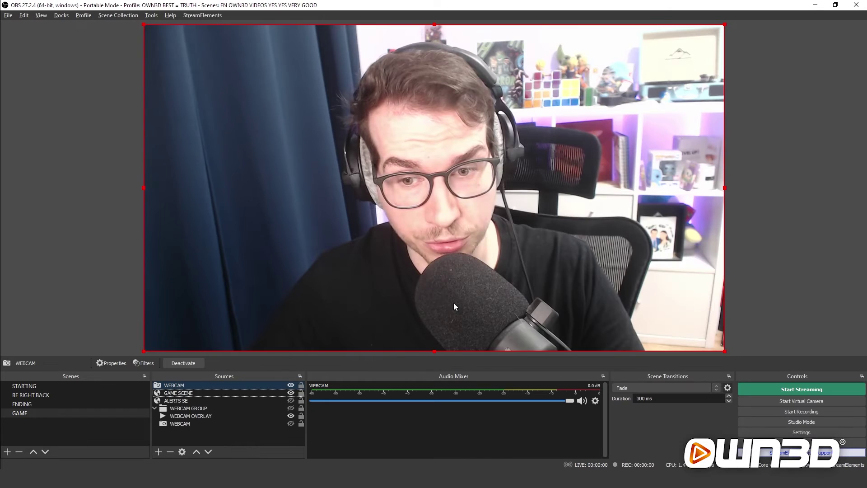
Shrink the webcam to fit inside the red frame and layer GAME SCENE above WEBCAM.
drag(724, 350, 220, 266)
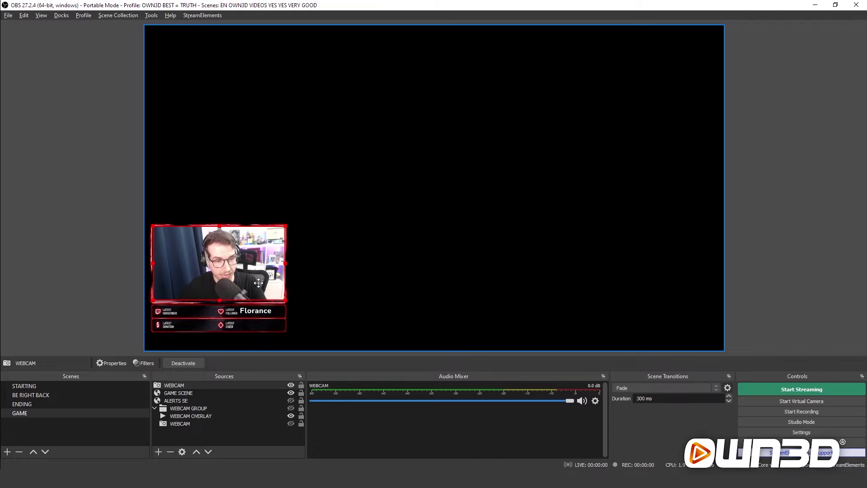
click(90, 248)
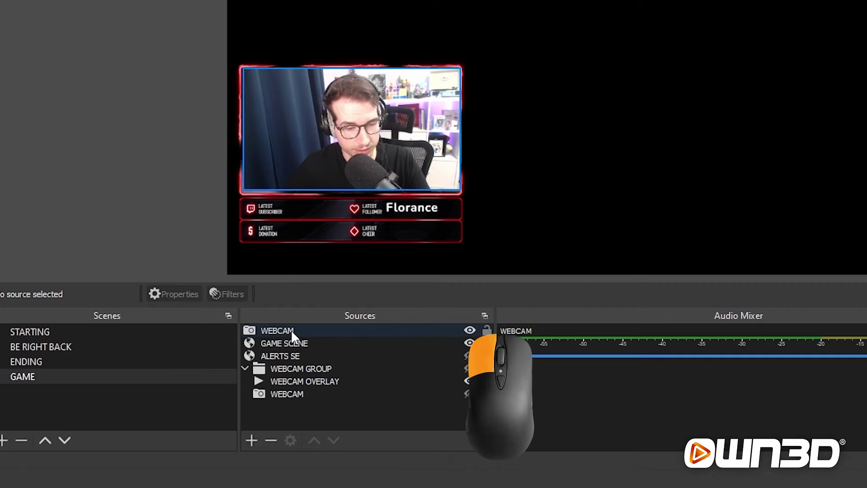
click(291, 330)
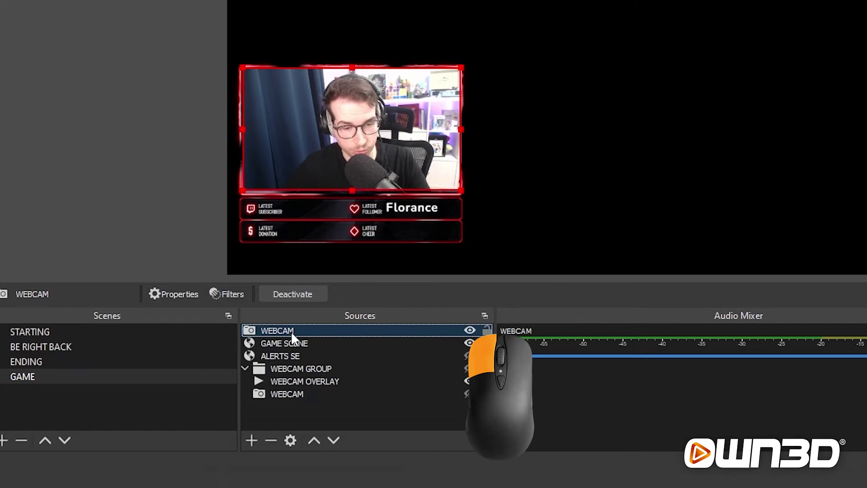
ctrl+click(292, 343)
drag(292, 343, 293, 346)
click(164, 229)
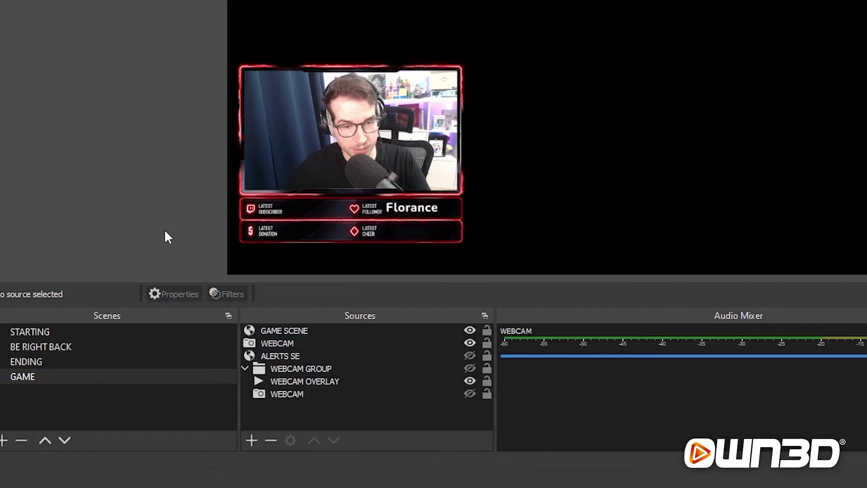
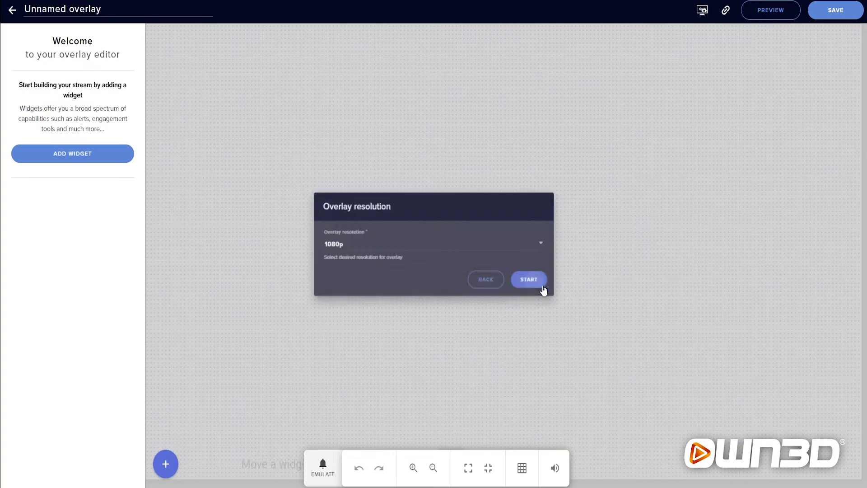
Title the 1080p overlay 'LATEST FOLLOWER LABEL' and add the Labels > Followers > Latest follower widget.
drag(102, 10, 24, 10)
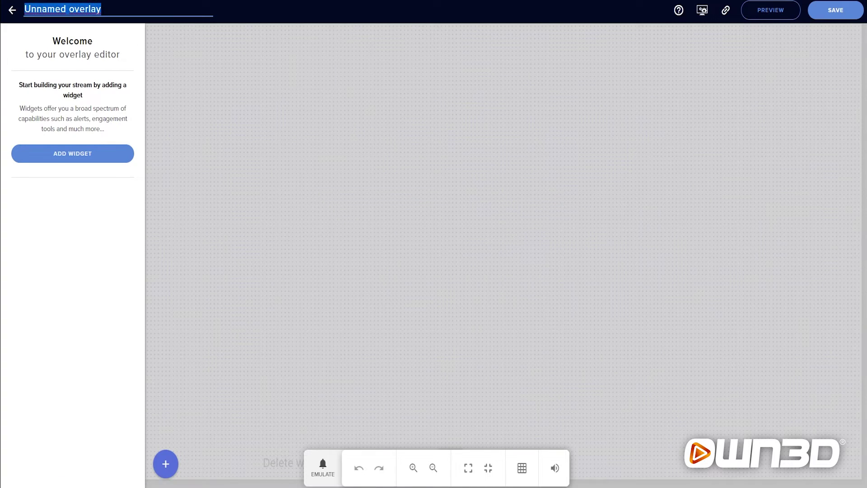
text(LATEST FOLLOWER )
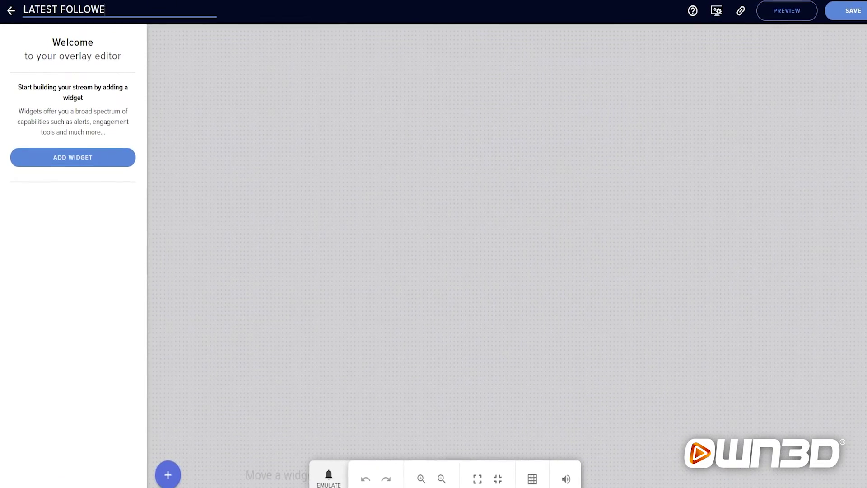
text(LABEL)
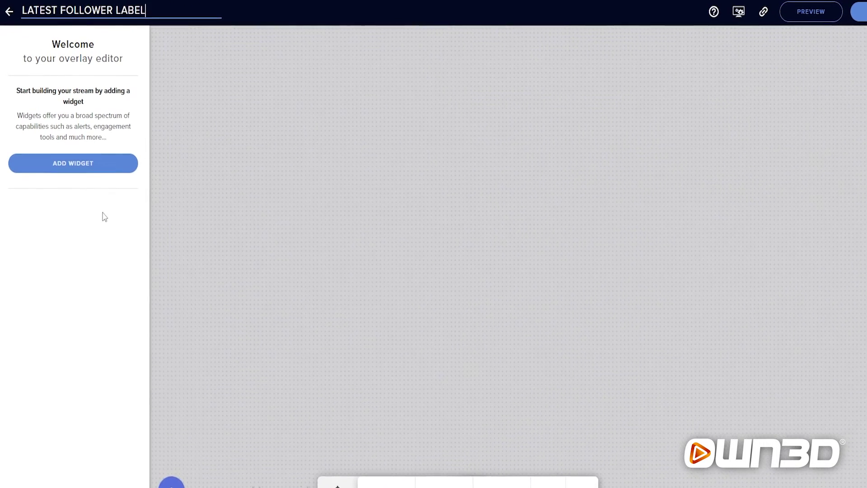
click(102, 171)
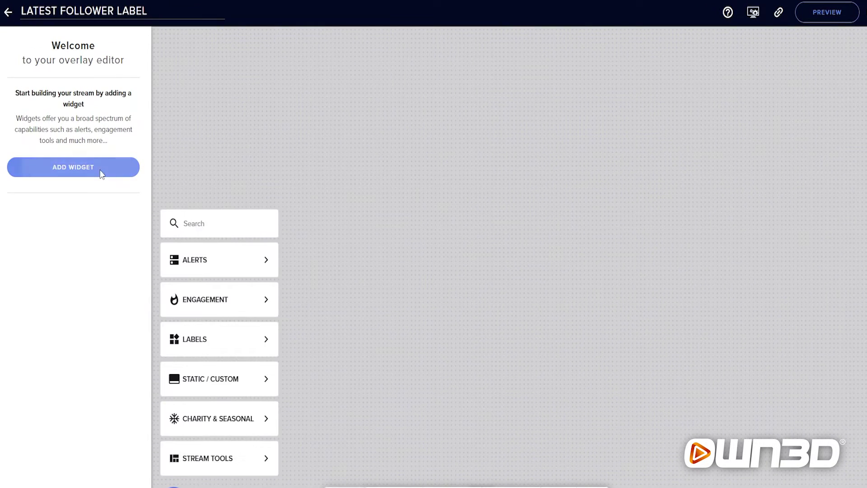
mouse_move(195, 340)
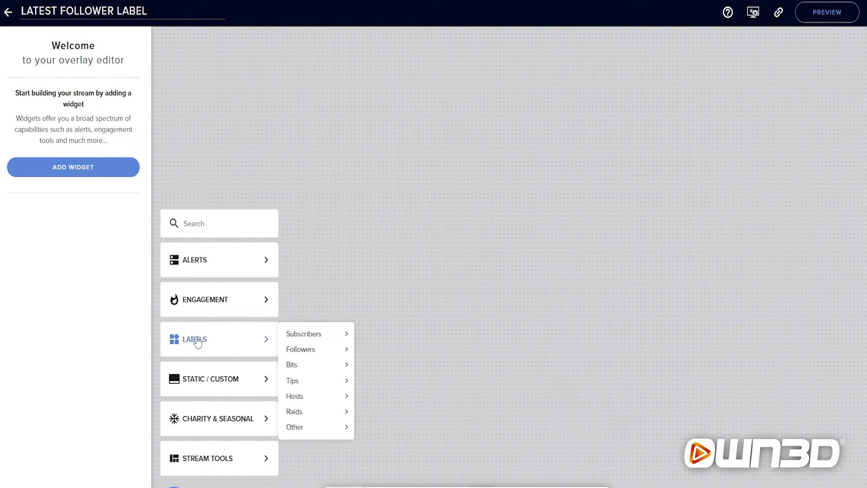
mouse_move(321, 352)
mouse_move(380, 357)
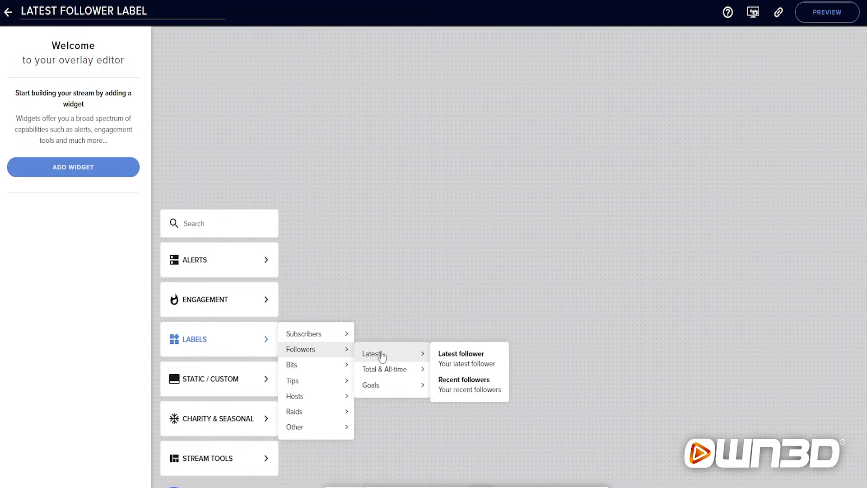
click(457, 360)
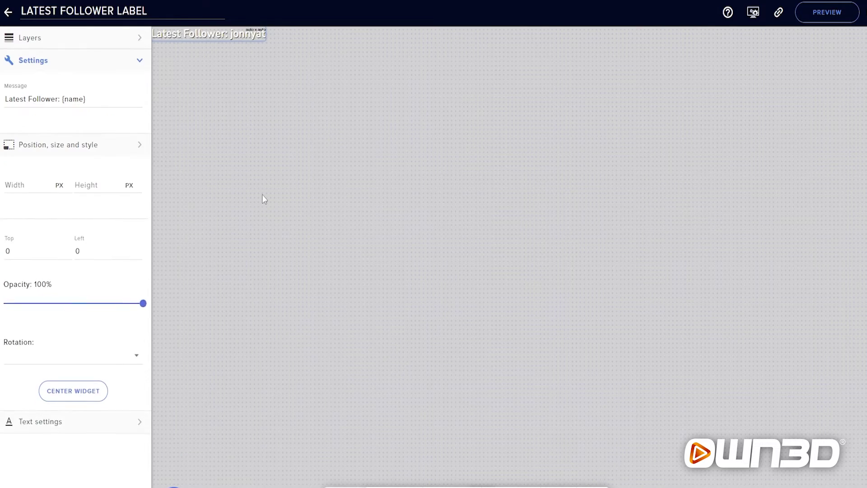
Centre the label, cut its message to {name}, emulate a follower event, and copy the overlay URL.
drag(195, 30, 482, 247)
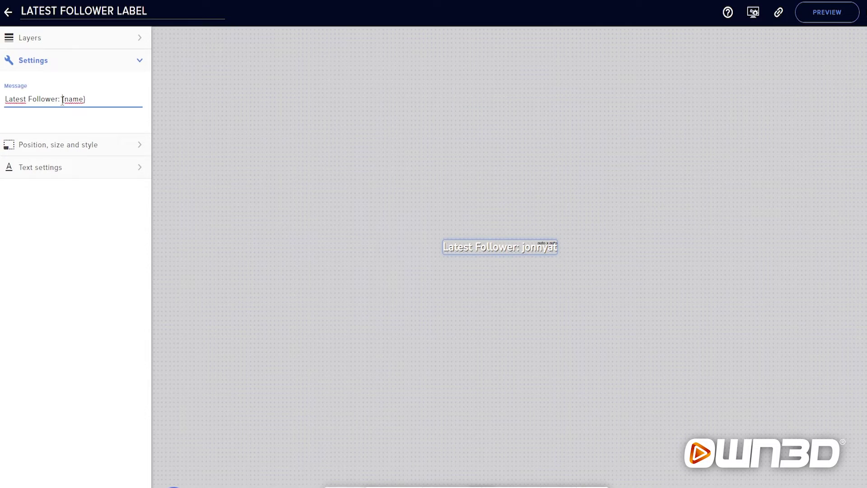
key(BackSpace)
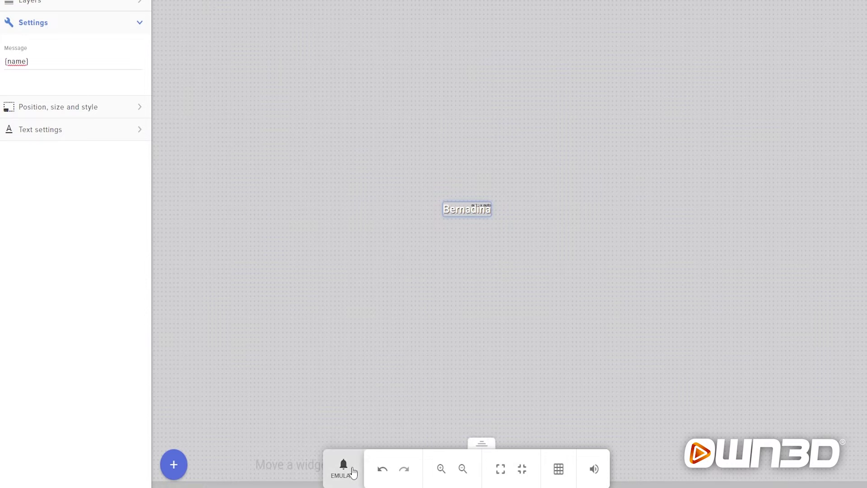
click(344, 469)
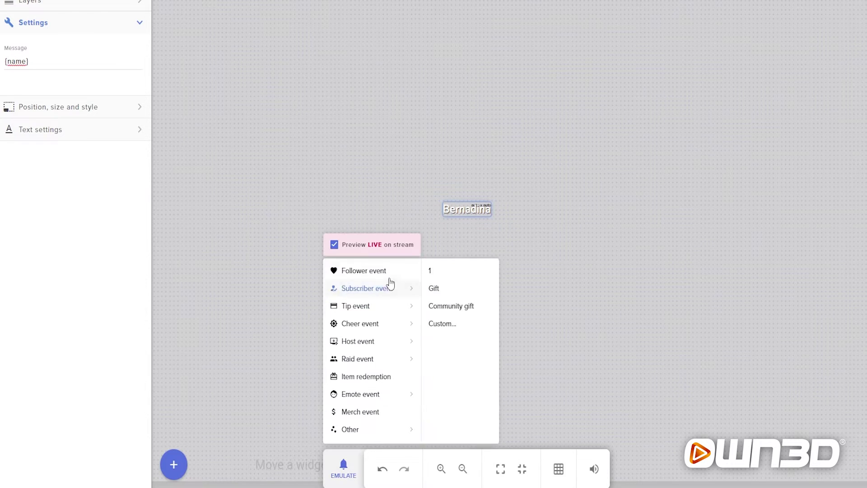
click(483, 247)
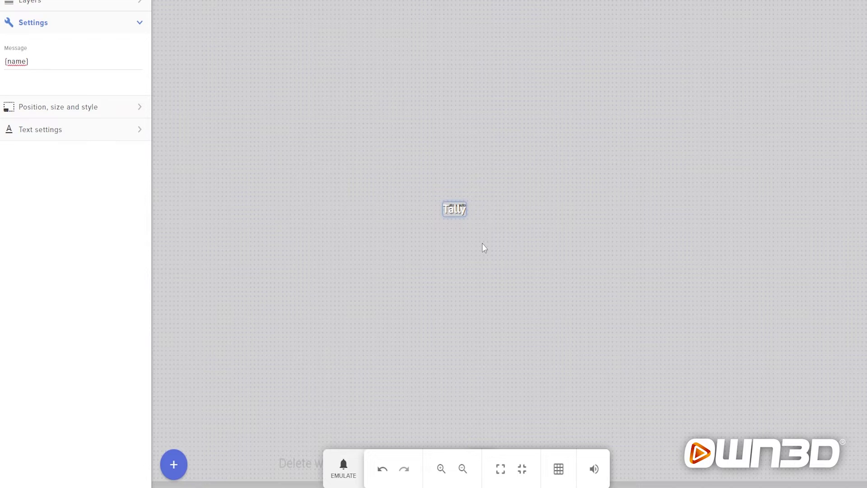
drag(450, 215, 501, 233)
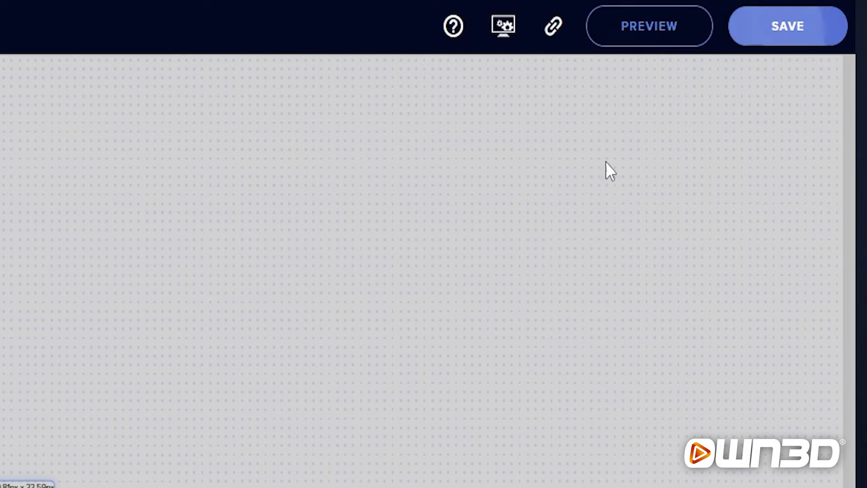
click(555, 36)
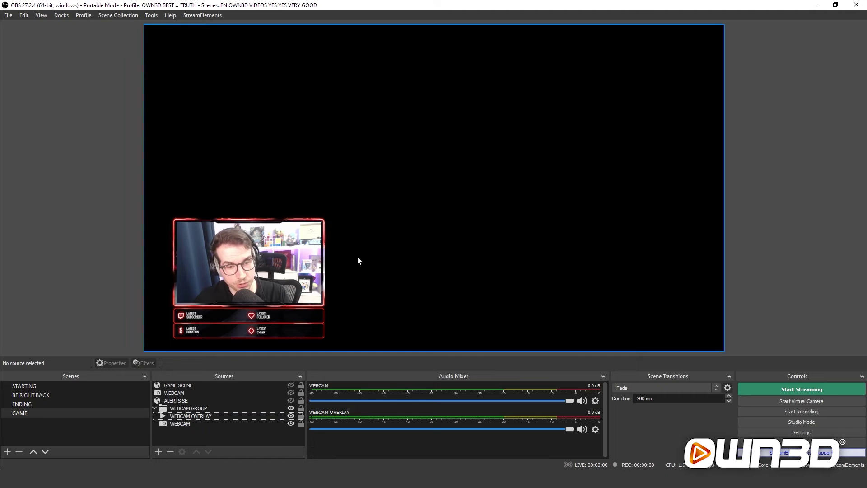
Create a Browser source 'LATEST FOLLOWER' with the pasted overlay URL, width 1920 and height 1080.
click(159, 452)
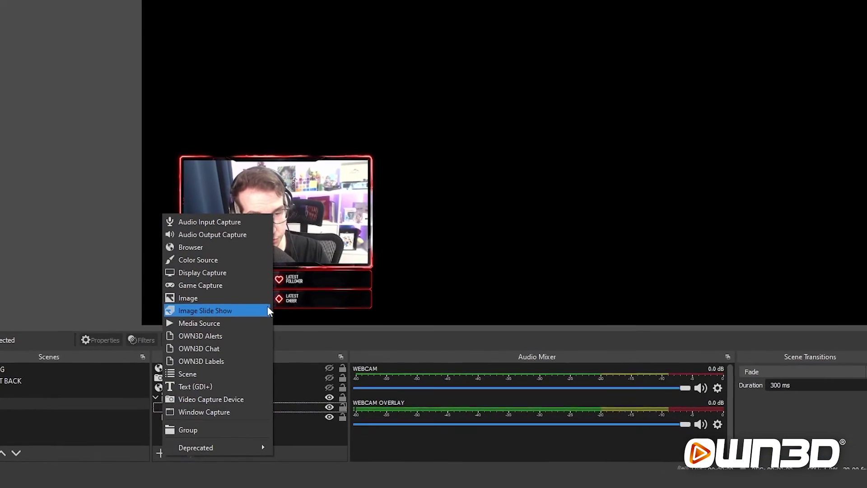
click(241, 247)
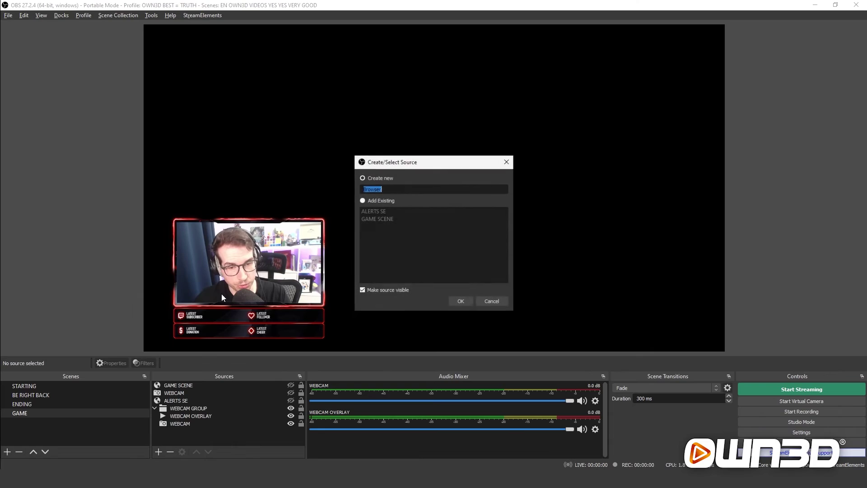
text(LATEST FOLLOWER)
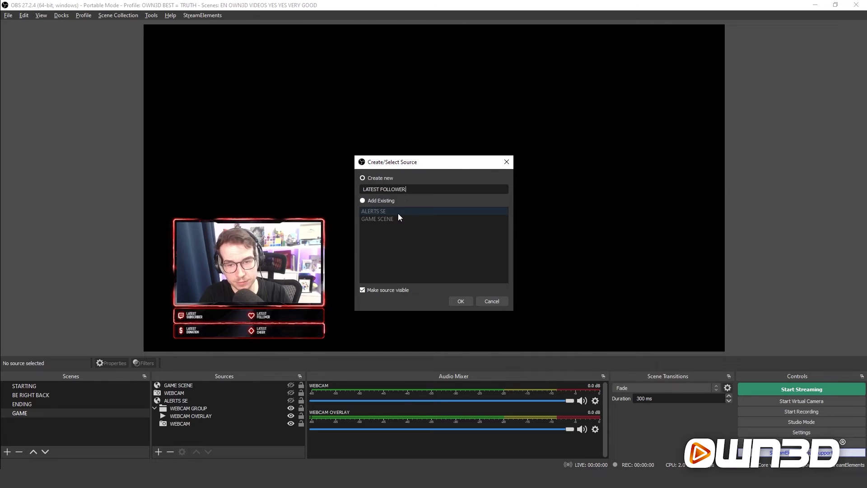
key(Return)
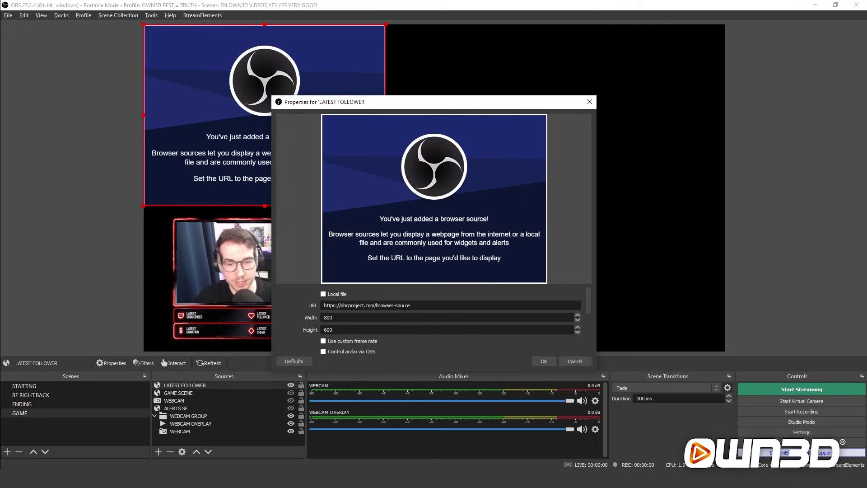
key(ctrl+v)
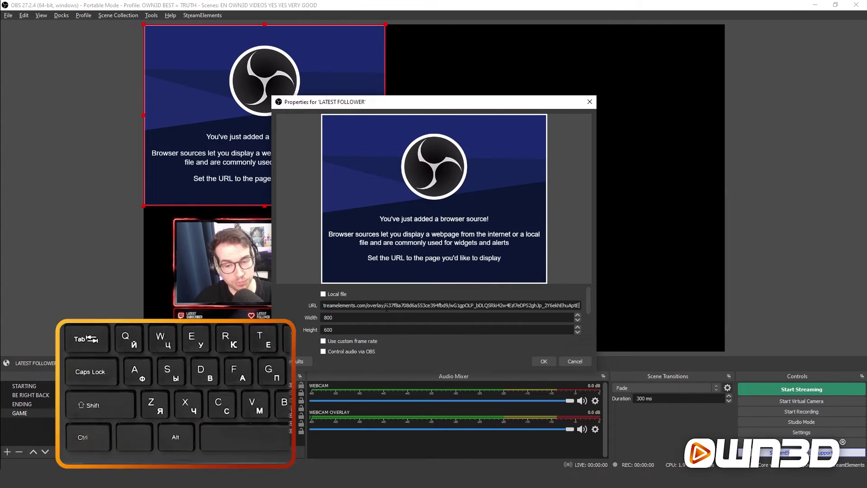
key(Tab)
text(1920)
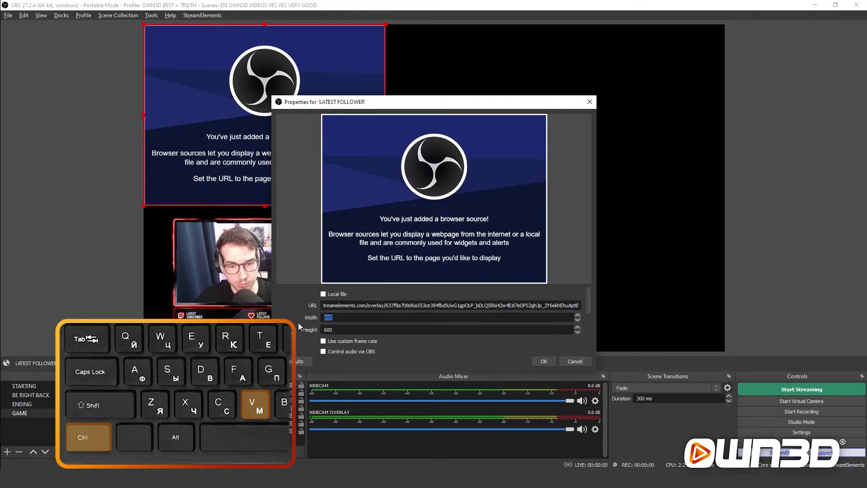
key(Tab)
text(1080)
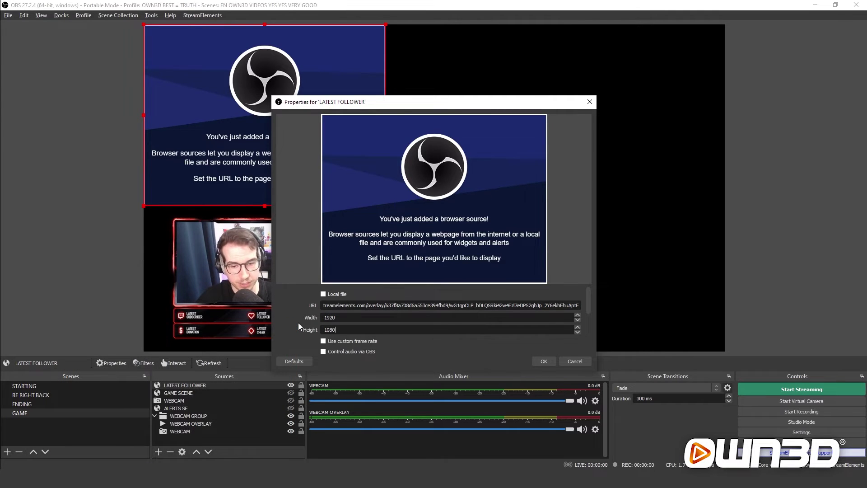
click(543, 361)
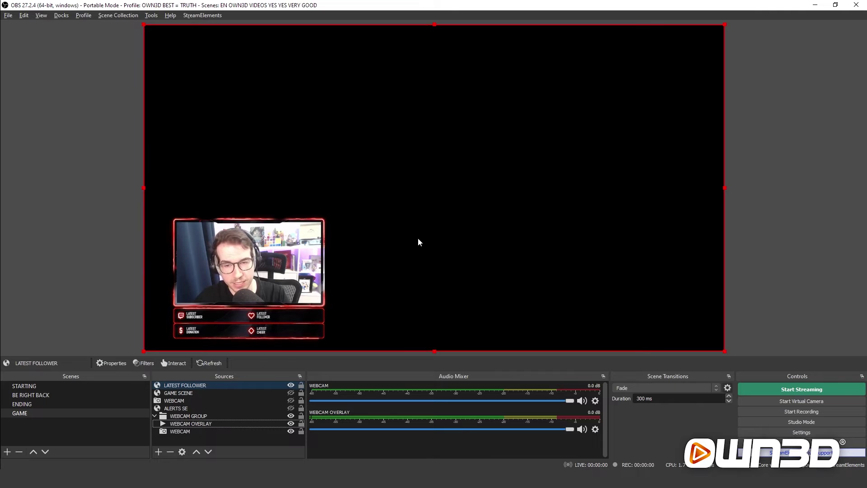
click(110, 223)
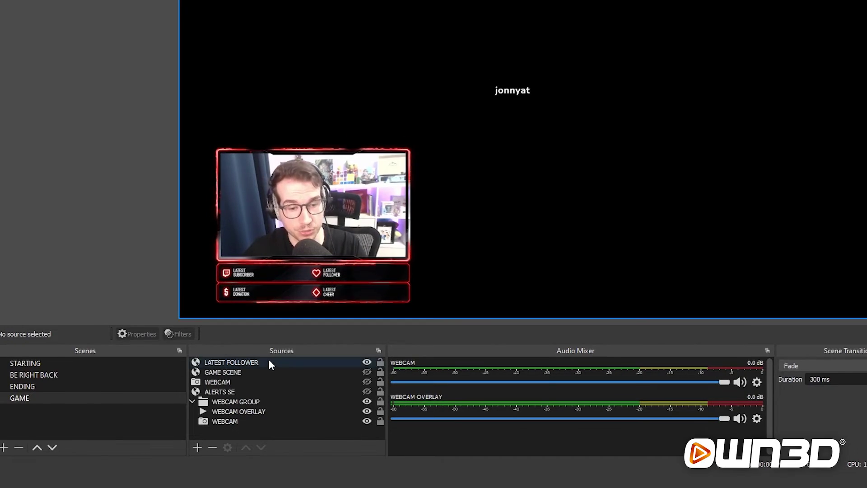
Refresh the cache of the LATEST FOLLOWER source's page via its Properties and confirm.
right_click(262, 362)
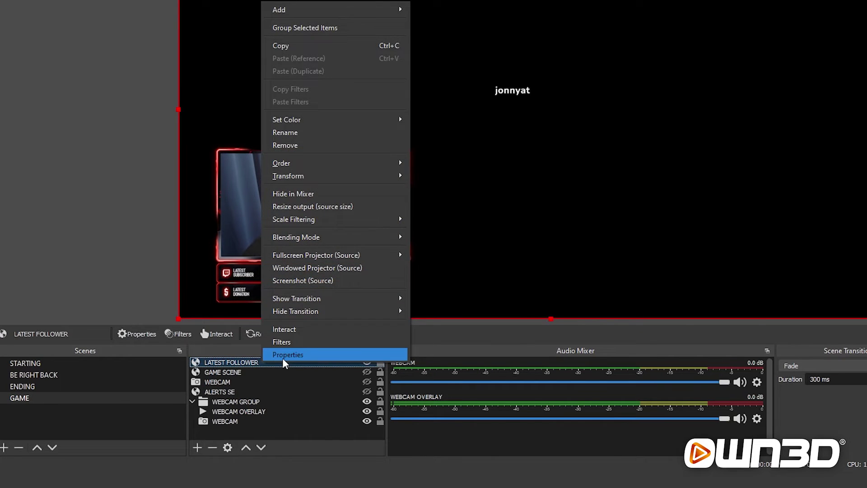
click(283, 355)
scroll(586, 247, down, 5)
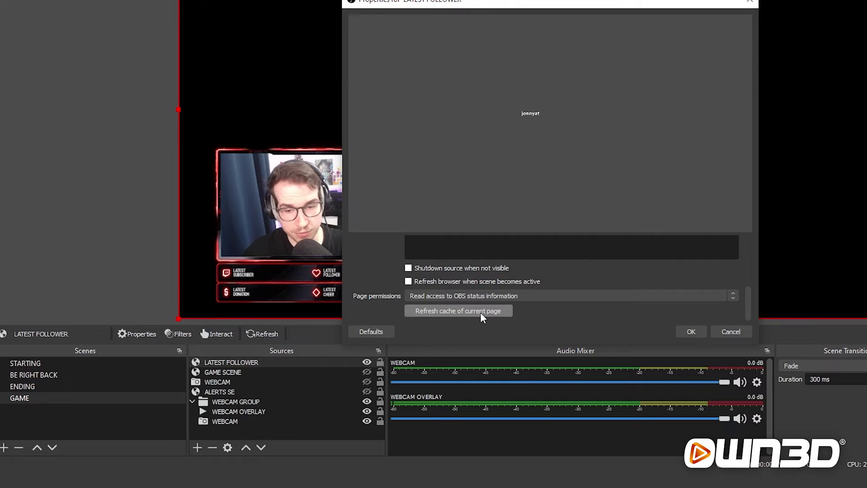
click(481, 313)
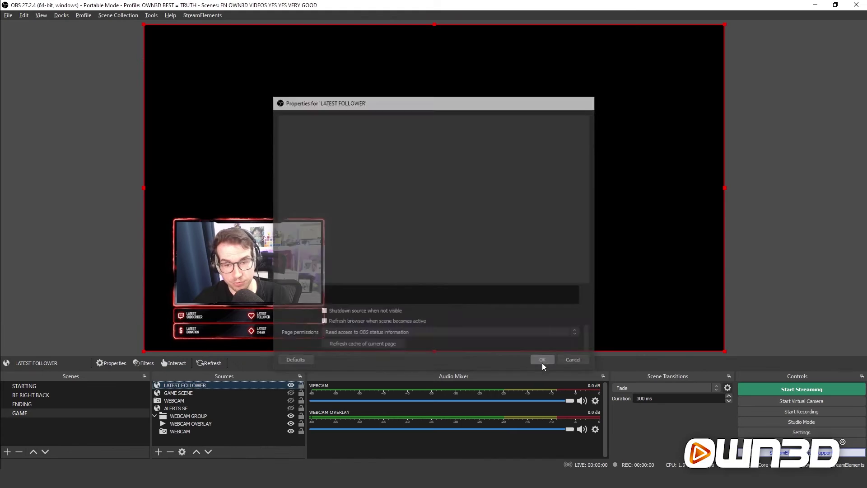
click(691, 331)
click(93, 271)
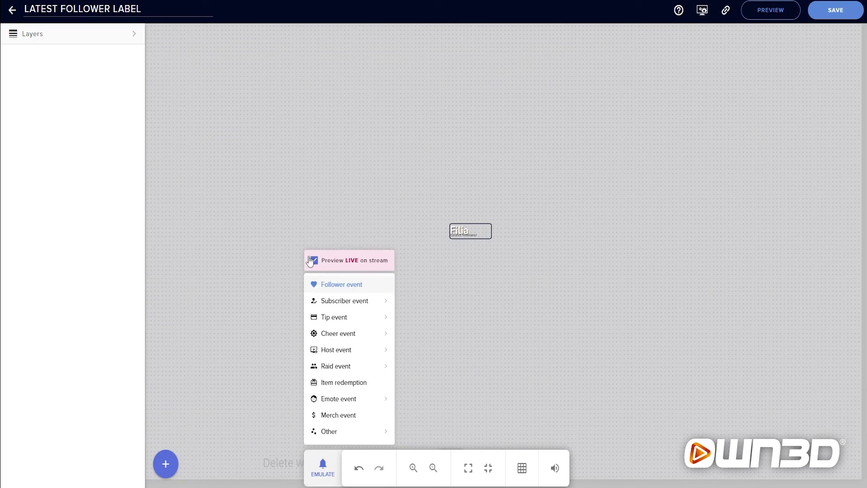
Emulate a follower event on the label in the overlay editor.
click(320, 200)
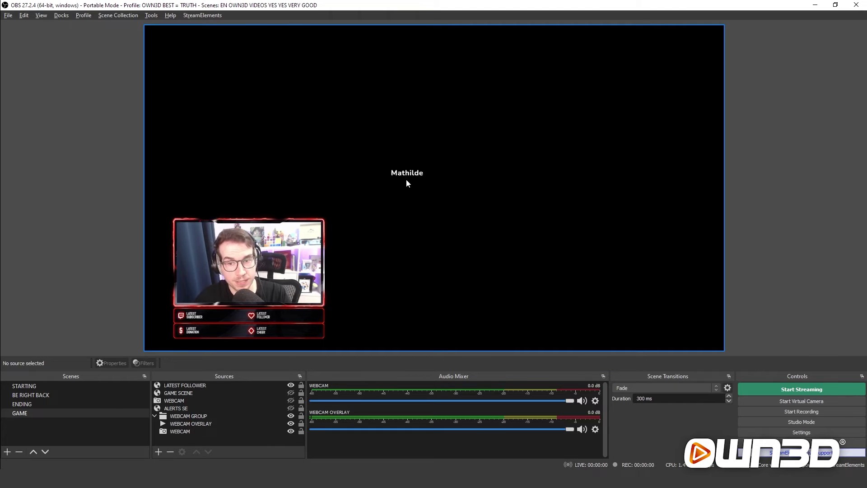
Crop the LATEST FOLLOWER source on all four sides down to the follower name.
click(409, 204)
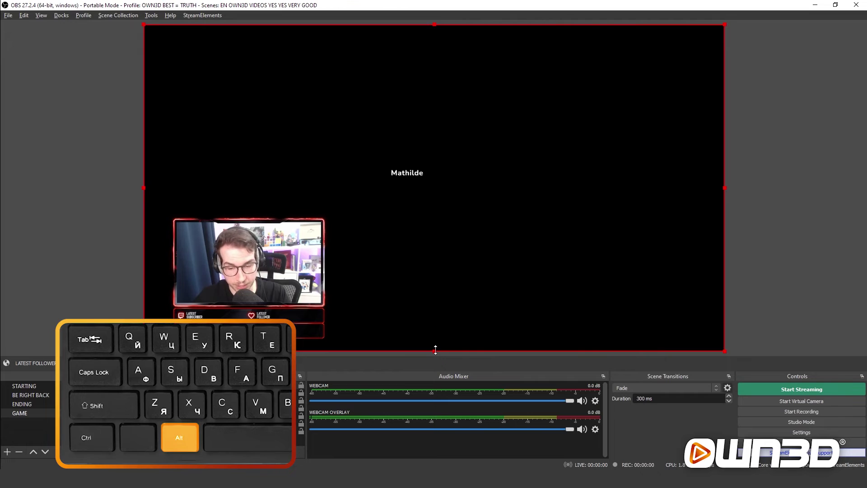
drag(434, 351, 441, 182)
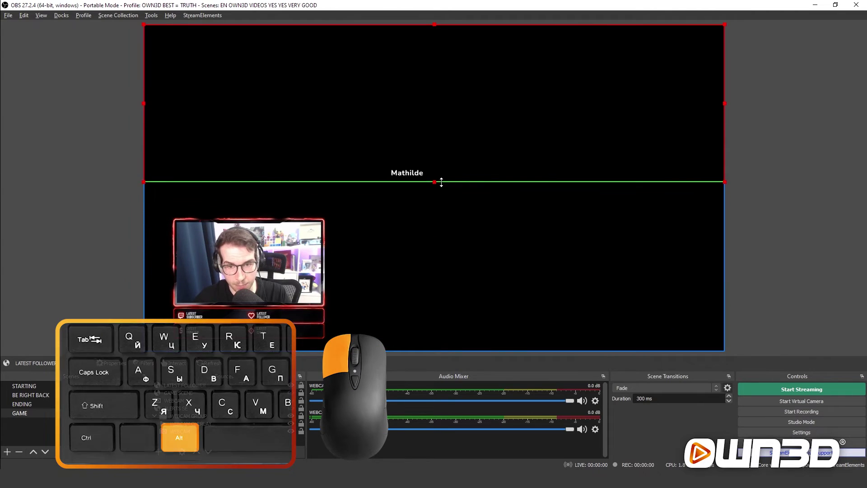
drag(434, 26, 434, 163)
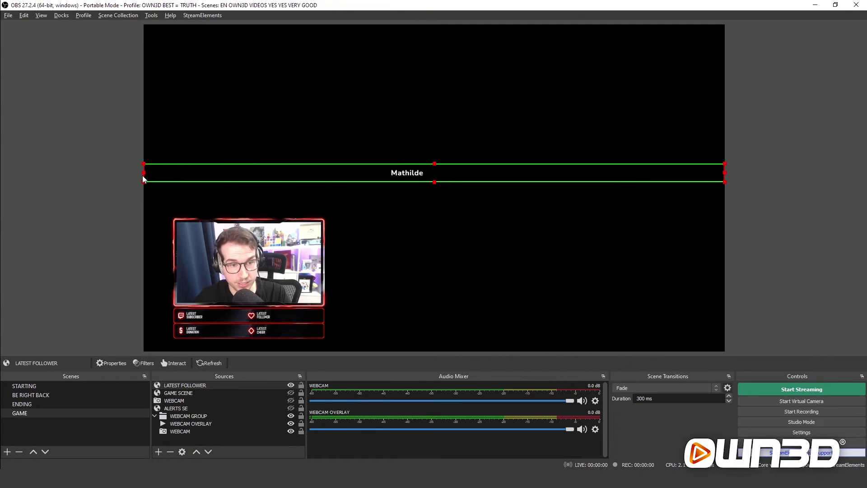
drag(171, 172, 371, 170)
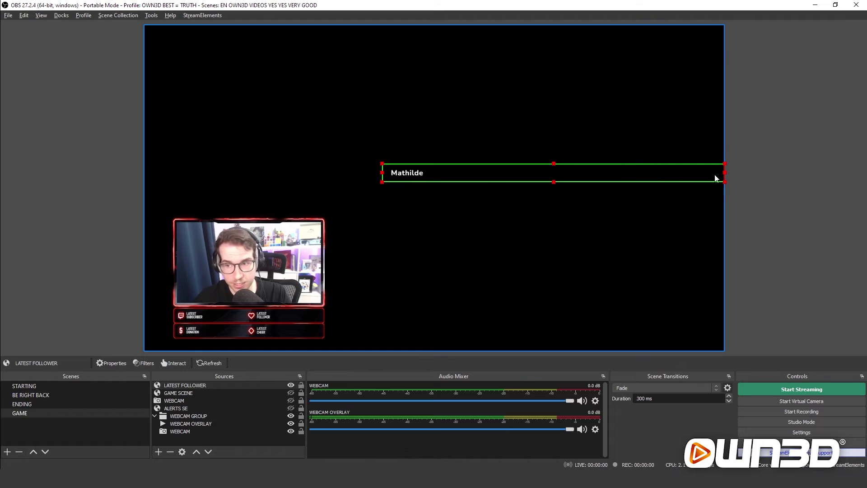
drag(723, 173, 504, 176)
drag(446, 175, 439, 175)
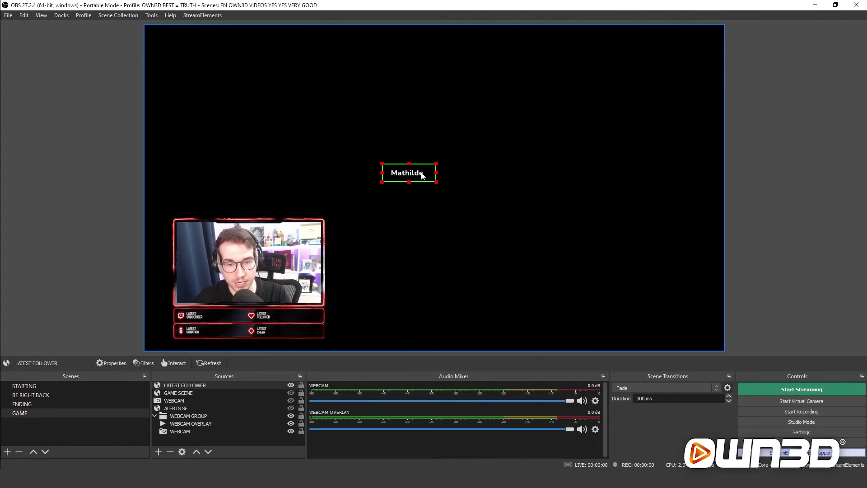
Move the cropped name into the Latest Follower slot beneath the webcam and trim its left edge.
drag(420, 176, 335, 269)
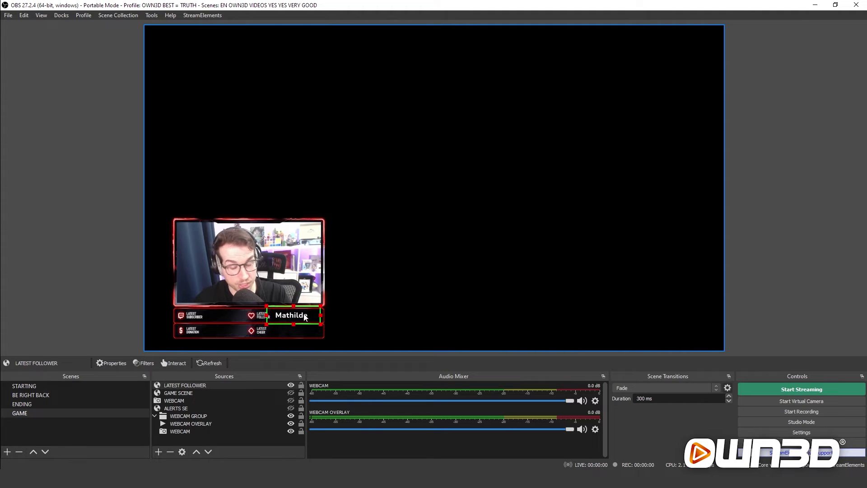
drag(268, 315, 271, 315)
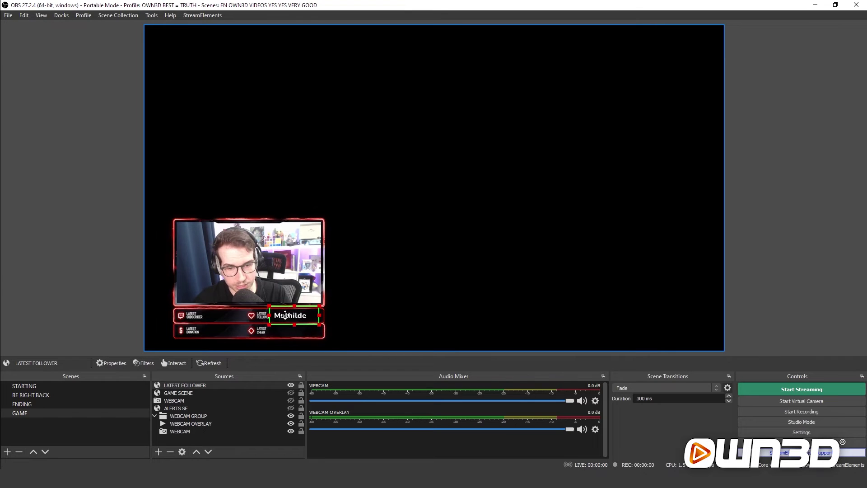
click(107, 294)
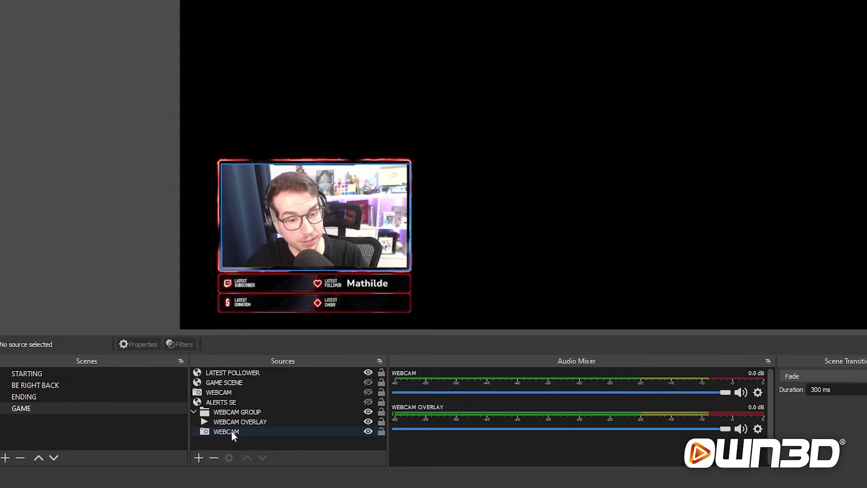
Nest LATEST FOLLOWER inside WEBCAM GROUP, then move the group up against the left edge.
click(243, 372)
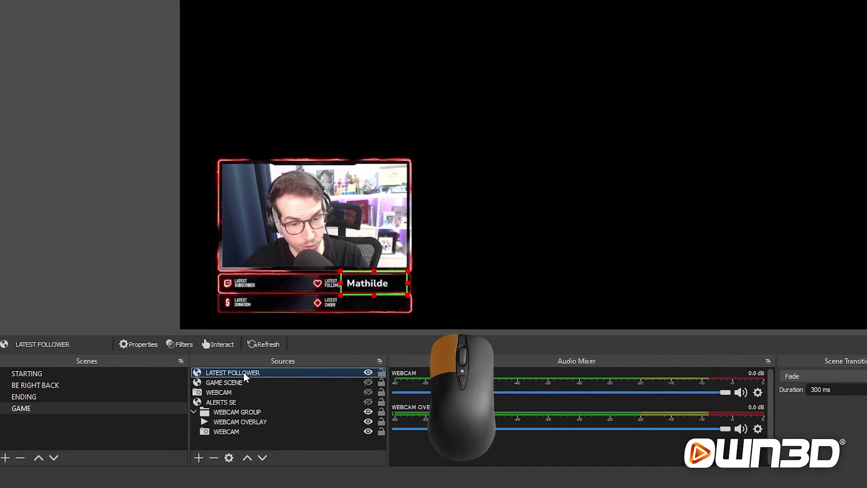
drag(243, 372, 237, 409)
click(91, 305)
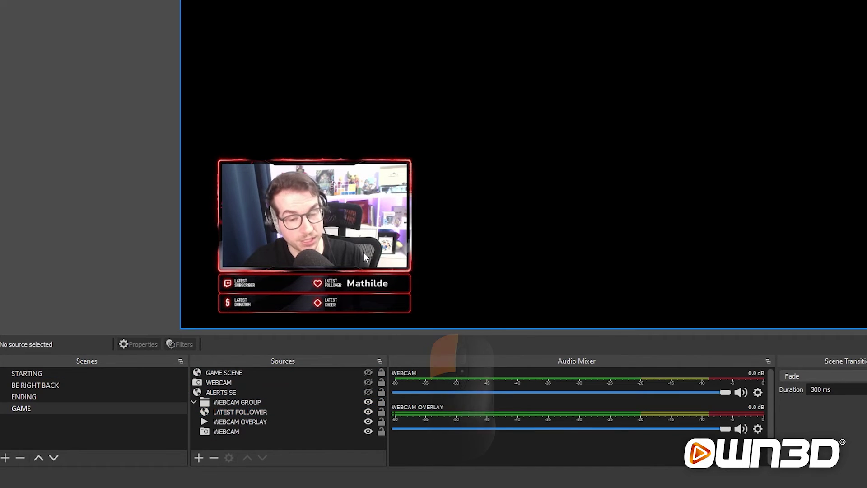
click(343, 234)
click(378, 231)
mouse_move(378, 231)
mouse_down()
mouse_move(419, 185)
mouse_move(391, 190)
mouse_move(368, 212)
mouse_up()
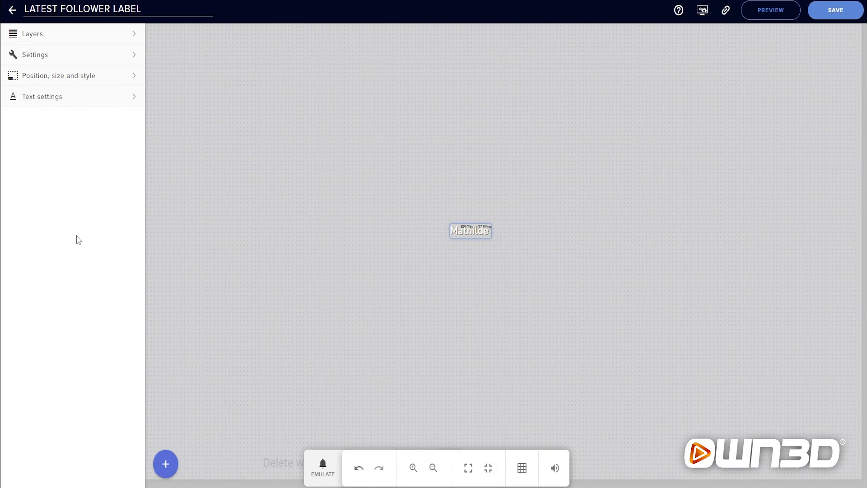
Open the Europhonic font from Brave-Series-Premium-EN > Quick Start > 1.Step-Fonts for installation.
key(alt+Tab)
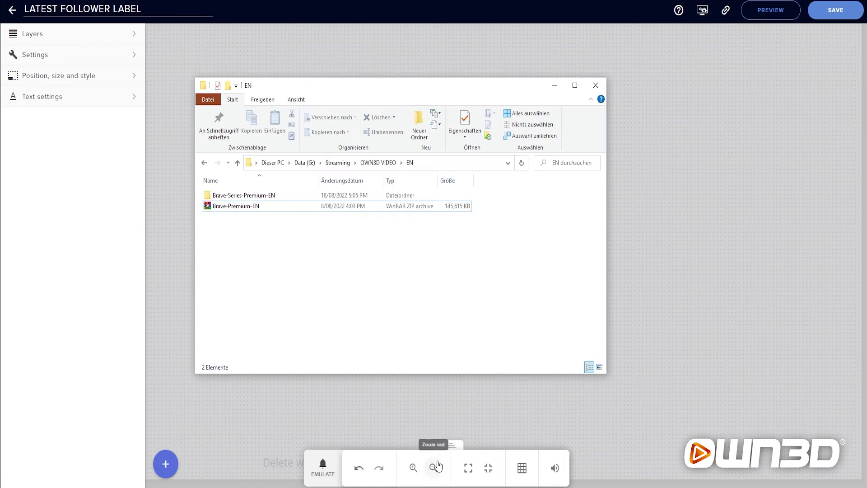
double_click(265, 199)
double_click(252, 199)
double_click(252, 198)
click(250, 206)
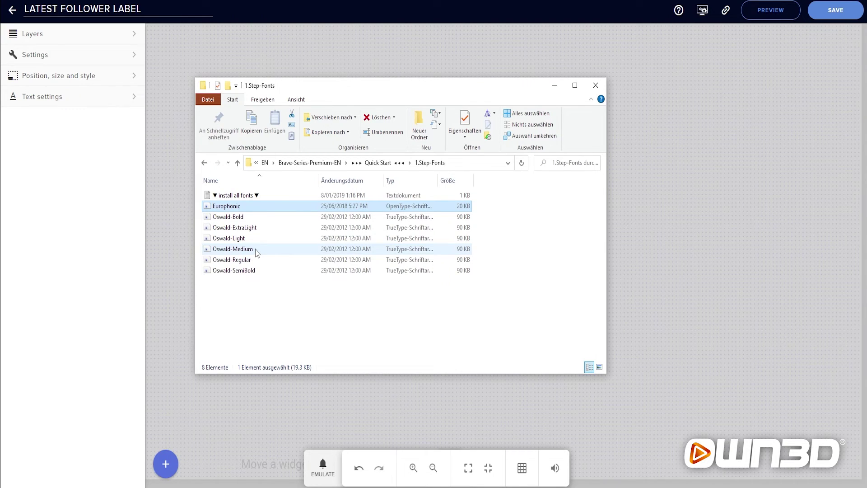
double_click(238, 209)
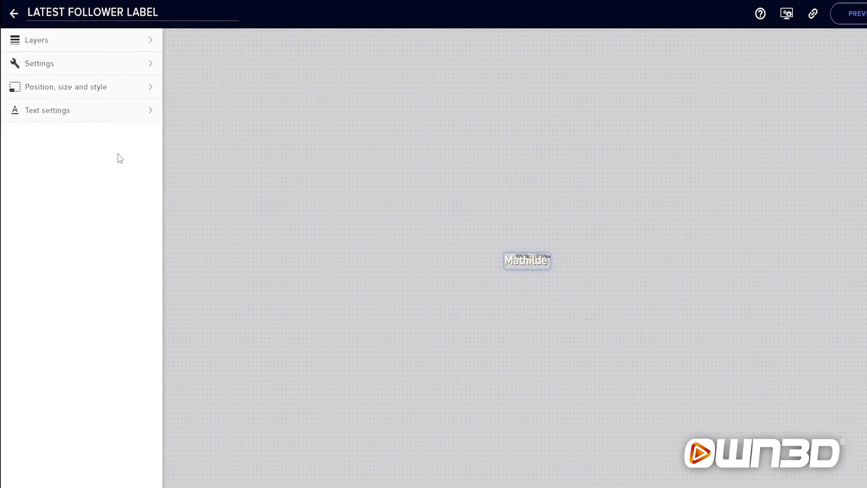
Replace the label's Nunito custom font family with Europhonic in its Text settings.
click(76, 49)
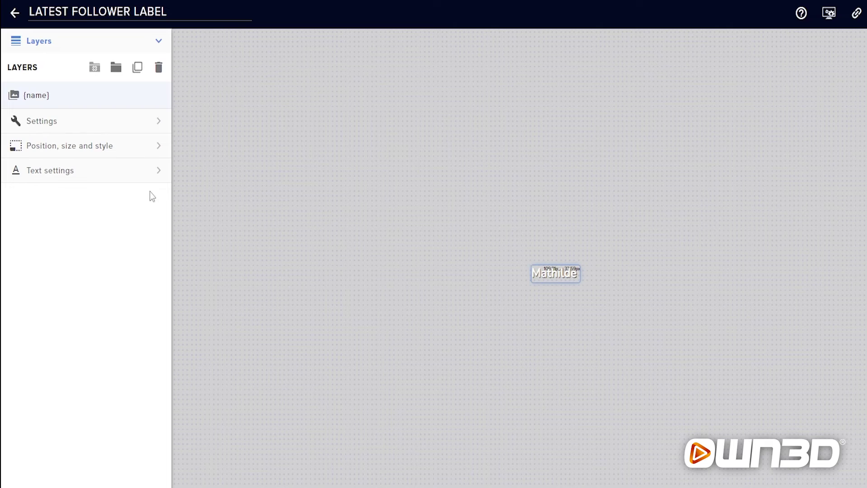
click(76, 178)
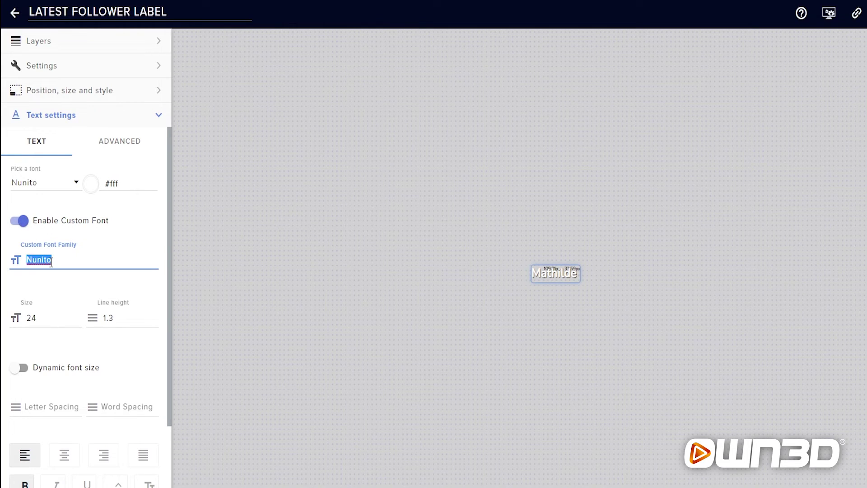
text(Euro)
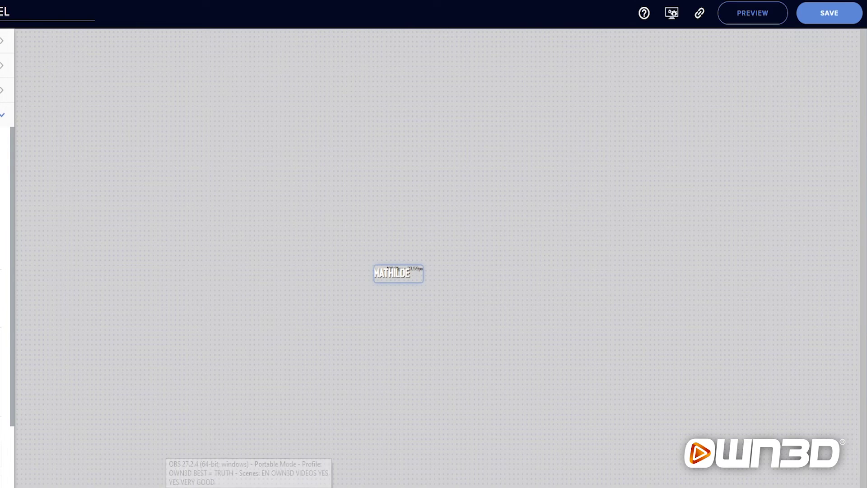
key(alt+Tab)
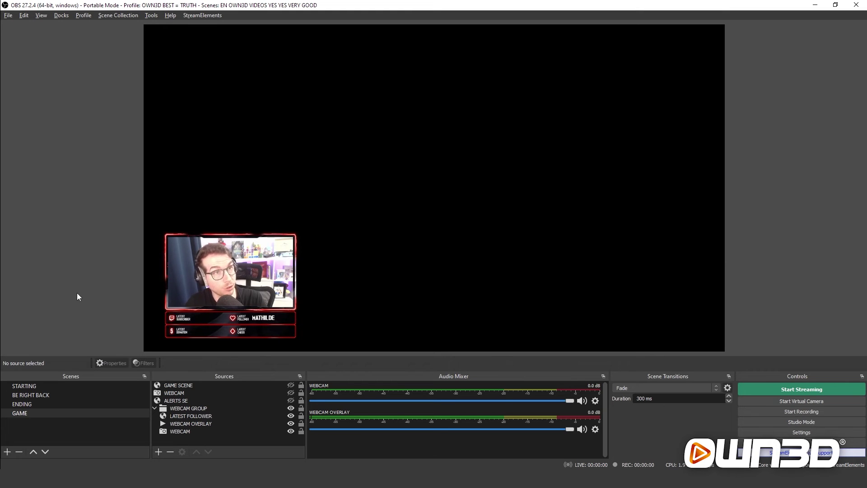
Enlarge the webcam group to check the follower name, then shrink it back into the lower-left corner.
click(203, 249)
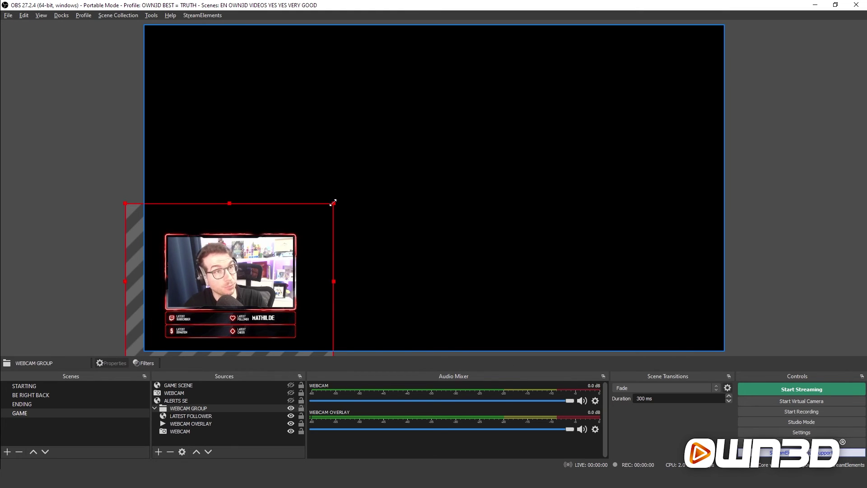
drag(333, 203, 591, 13)
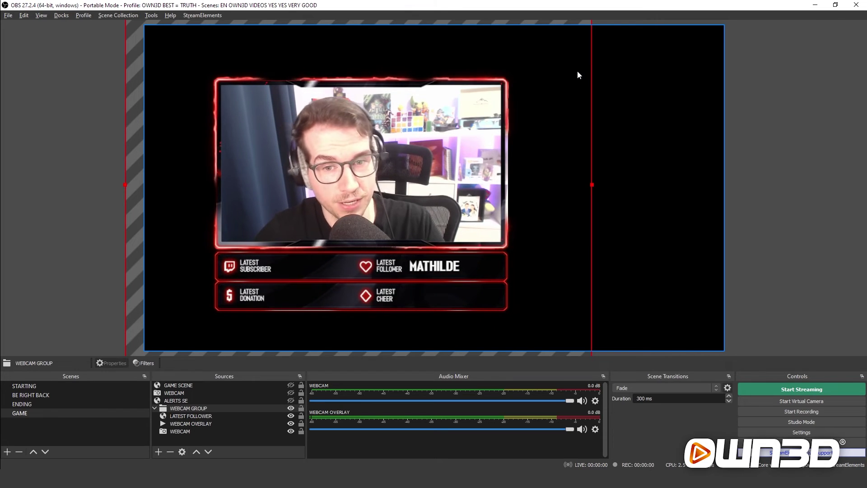
drag(568, 162, 536, 232)
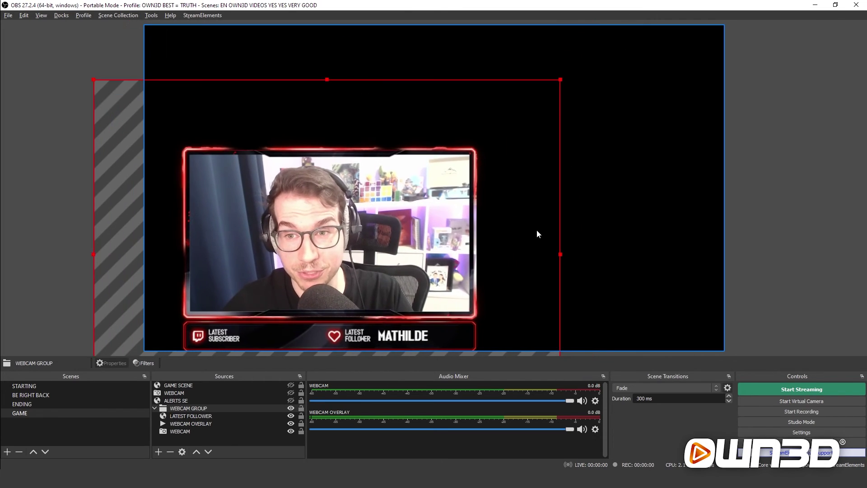
drag(560, 81, 389, 130)
drag(321, 184, 254, 267)
click(74, 251)
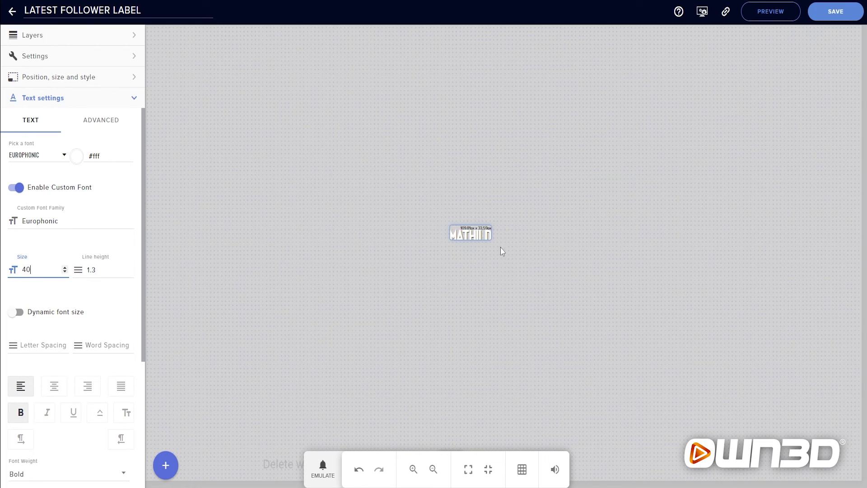
Enlarge the follower name's text box on the canvas and save the overlay.
drag(491, 241, 515, 258)
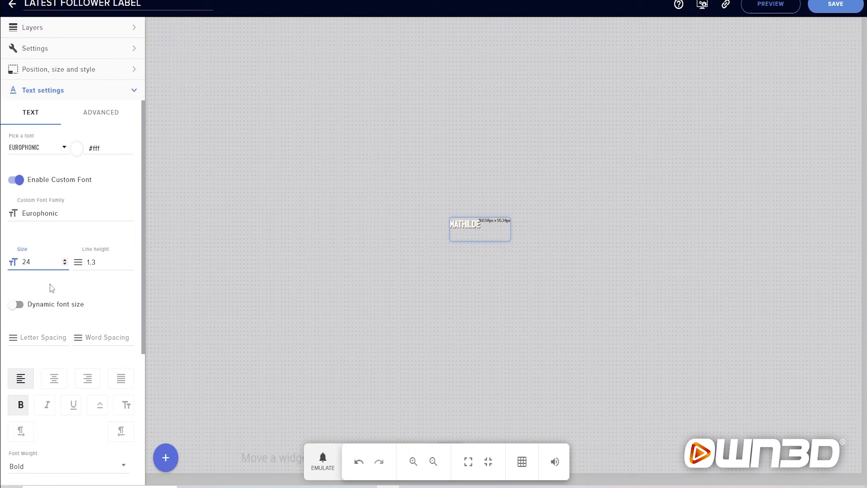
click(812, 10)
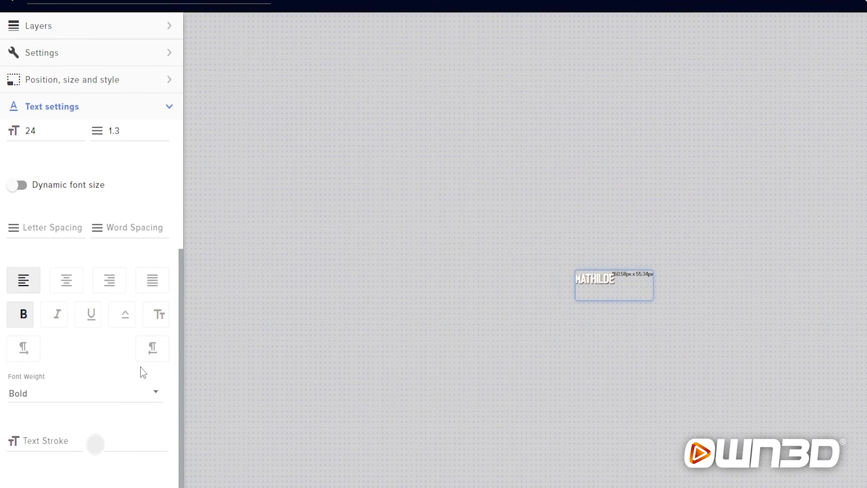
Keep the name left-aligned and non-italic, and enable an rgb(0, 0, 0) 1px 1px 1px text shadow.
click(72, 291)
click(57, 320)
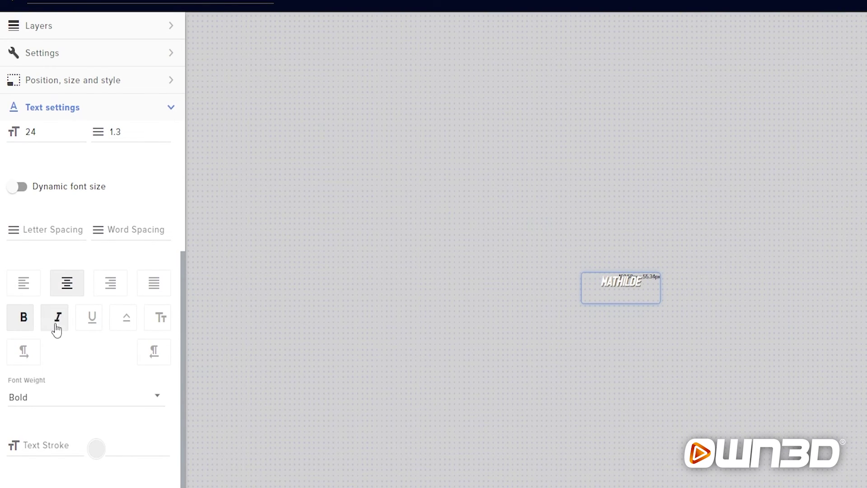
click(56, 328)
click(29, 290)
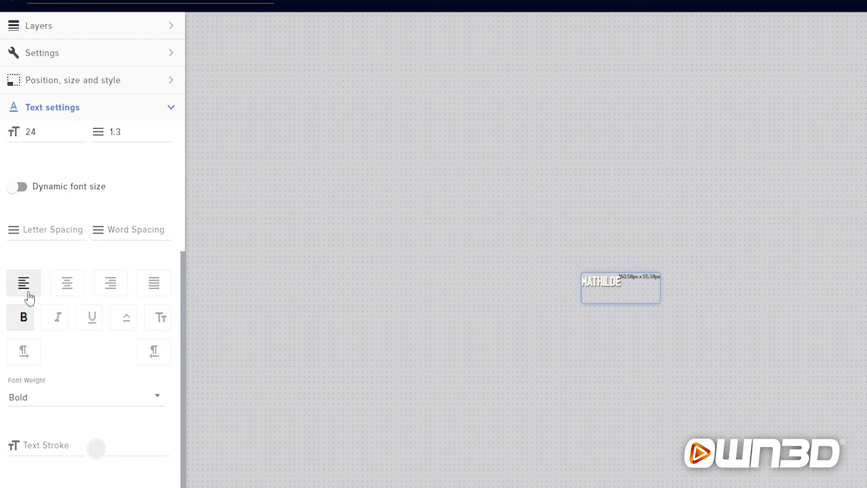
scroll(27, 361, down, 2)
click(20, 447)
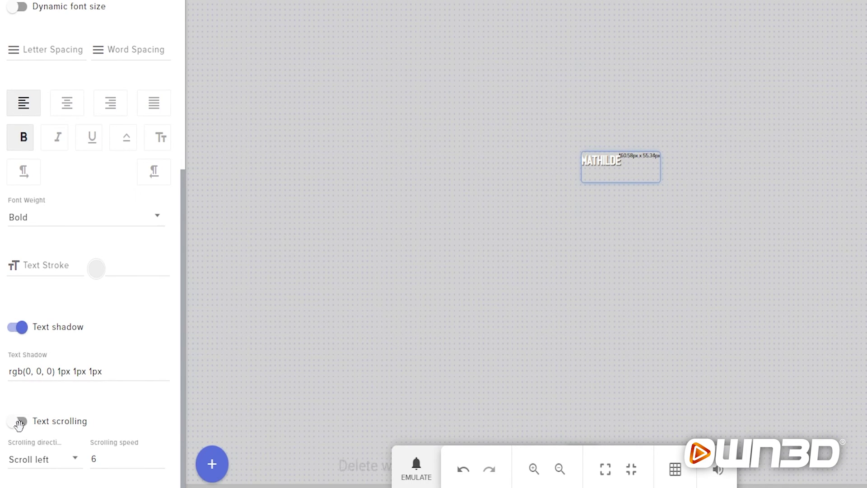
Switch on text scrolling for the follower name with Scroll left direction and speed 1.
click(20, 422)
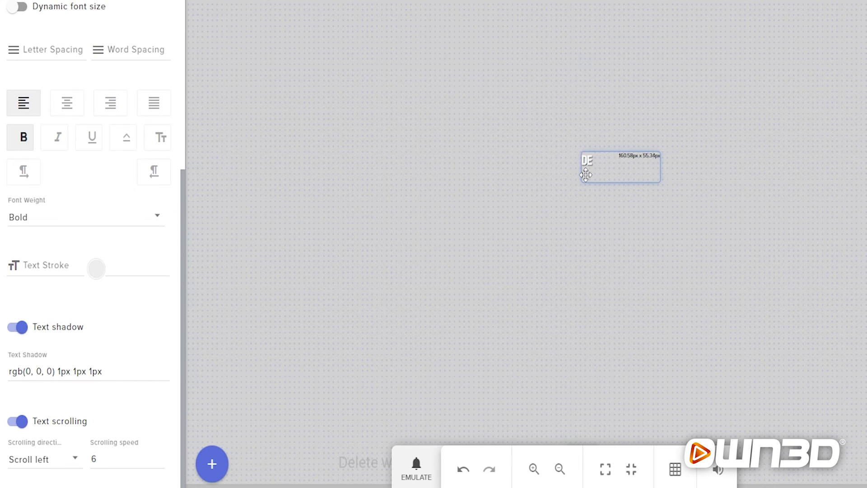
click(64, 463)
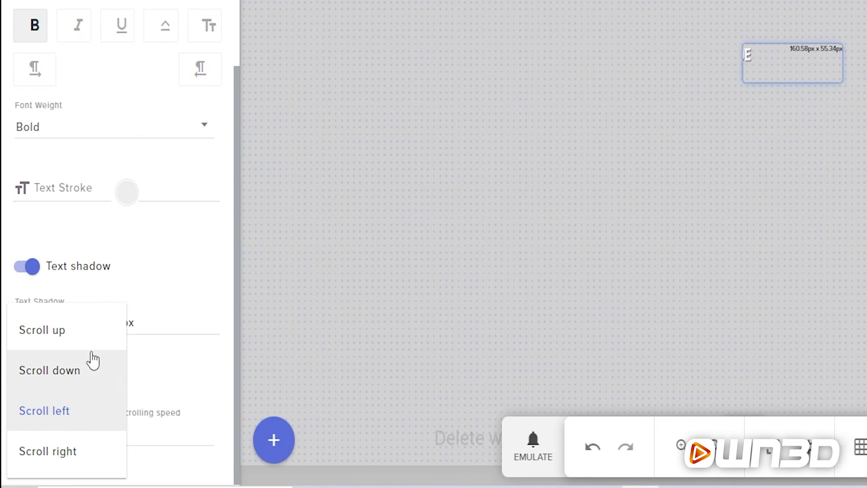
click(159, 433)
double_click(159, 433)
text(1)
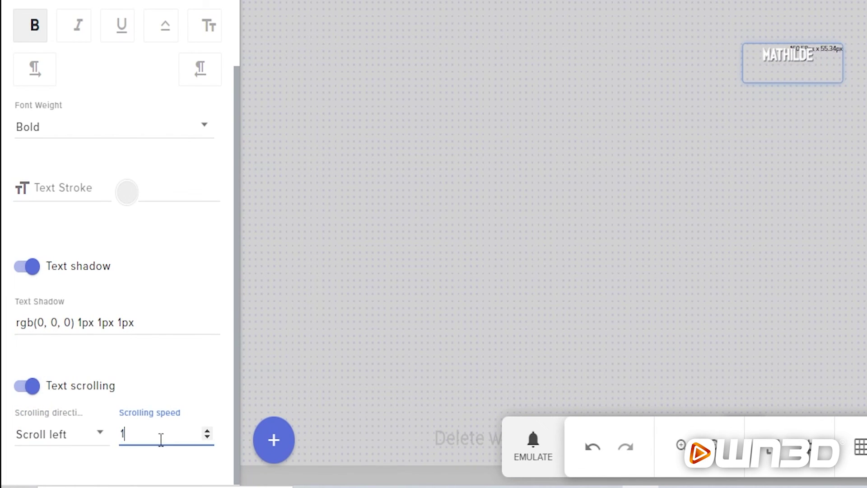
click(826, 79)
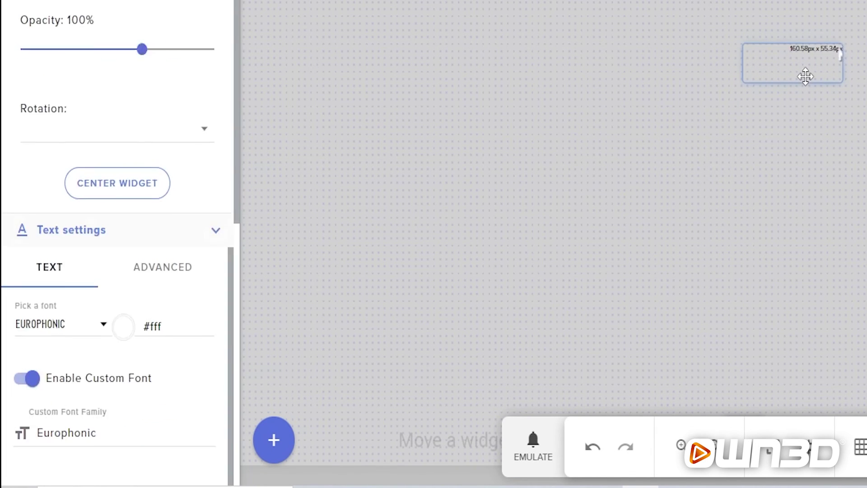